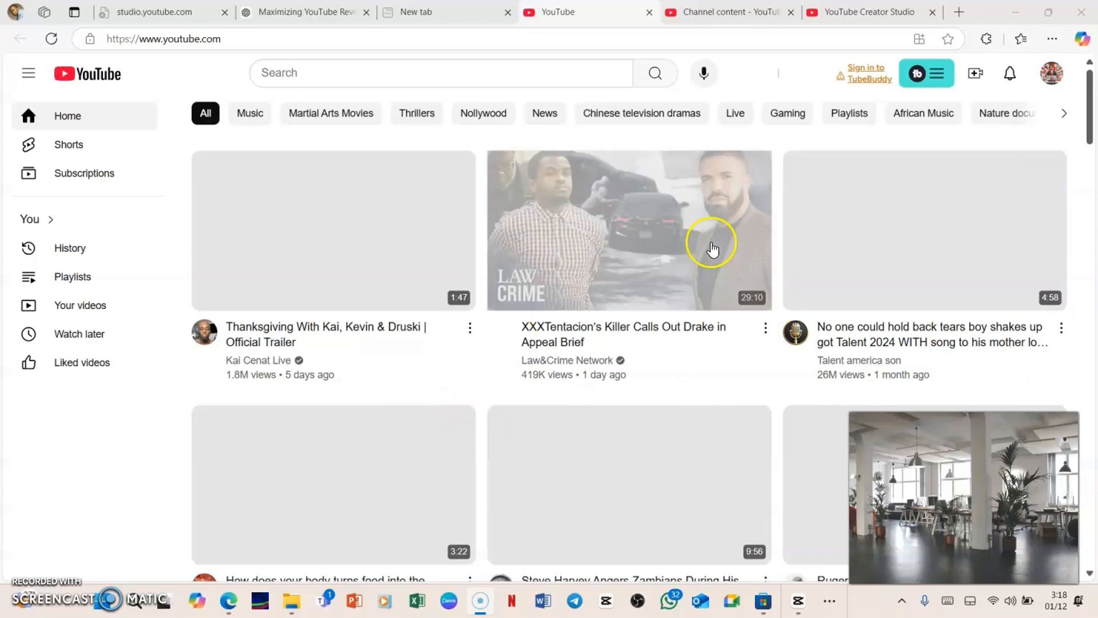
# Upload the video file 'SEttint up A YouTube Channel For Success InIn' from the Music folder.
pyautogui.click(975, 76)
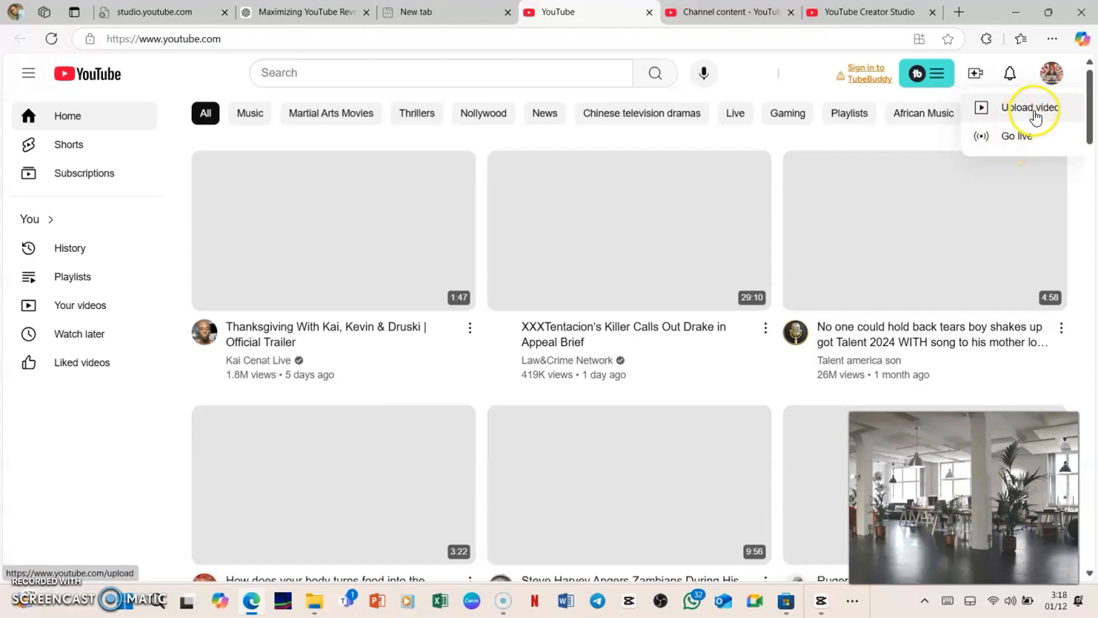
pyautogui.click(1011, 111)
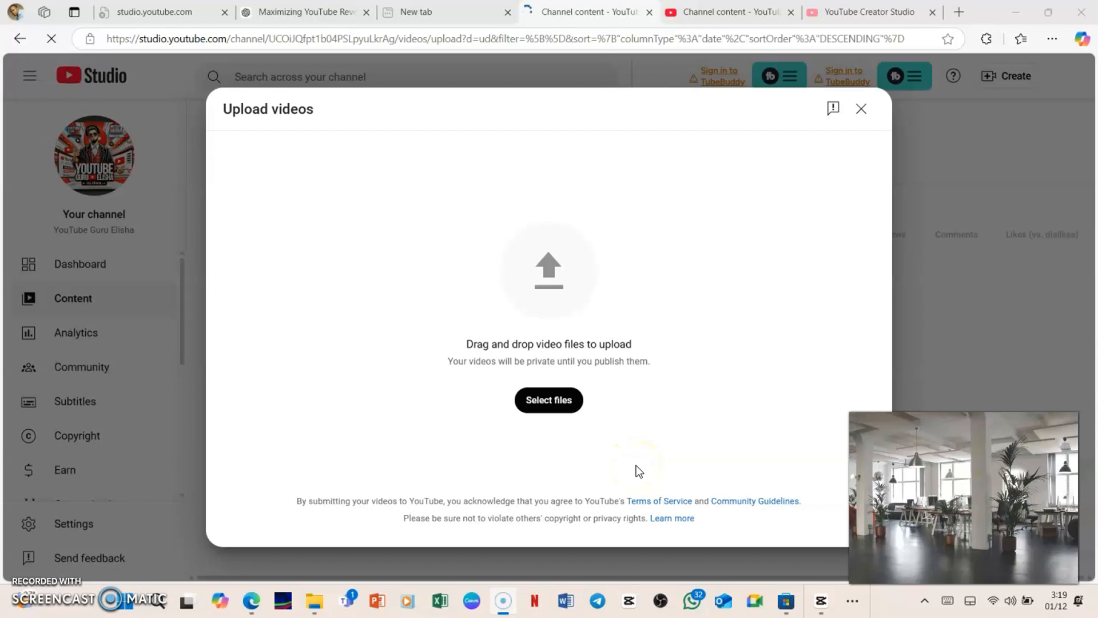
pyautogui.click(539, 402)
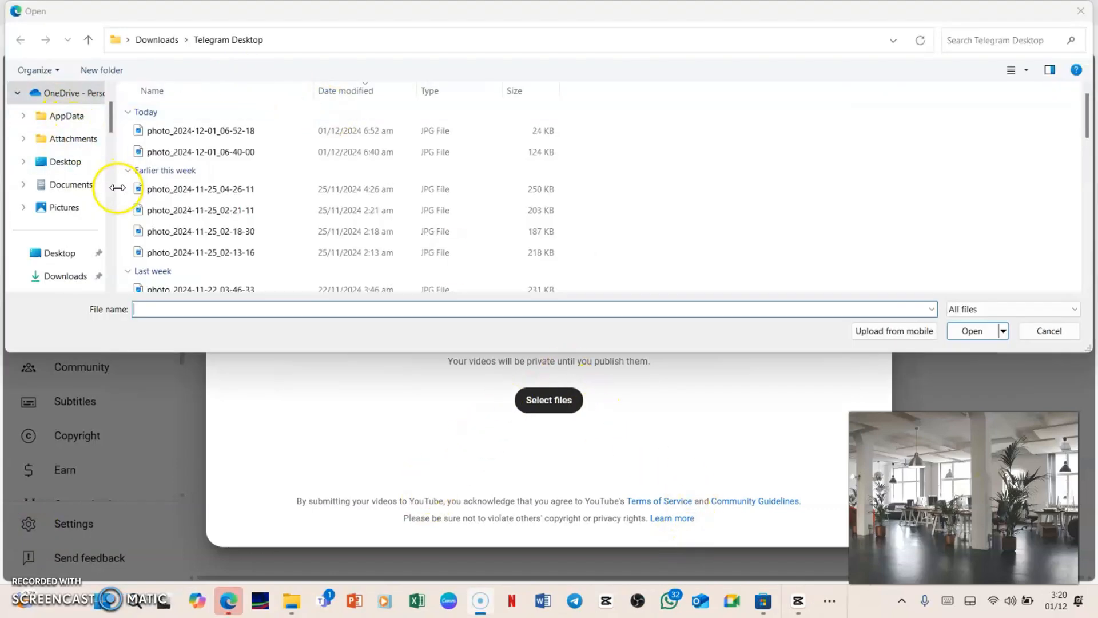
pyautogui.scroll(-3, 99, 203)
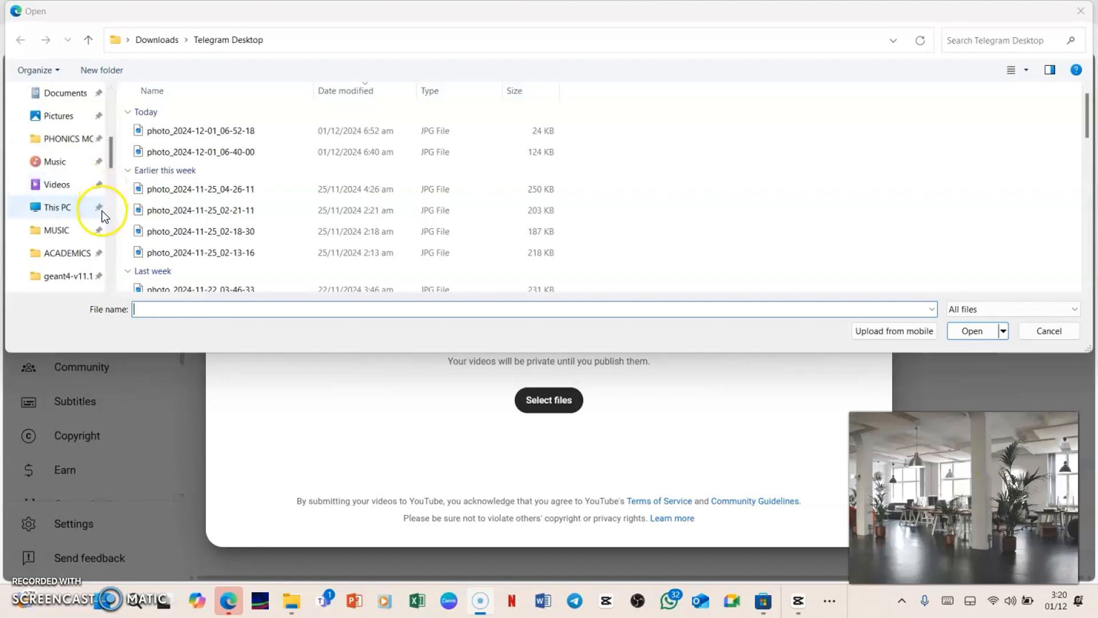
pyautogui.click(63, 170)
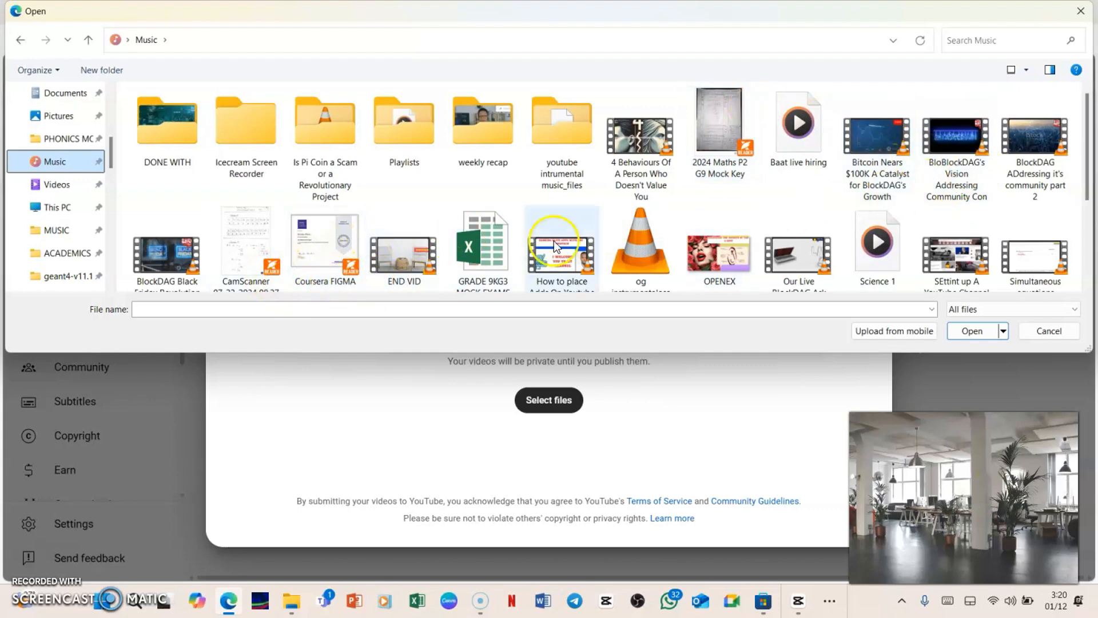
pyautogui.scroll(-3, 986, 232)
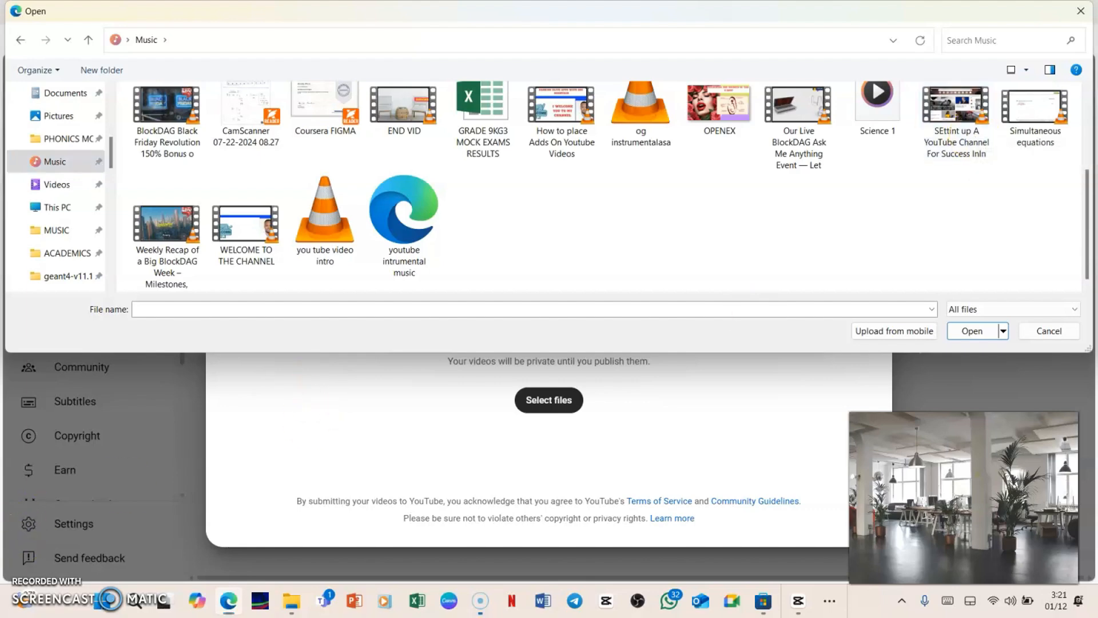
pyautogui.click(960, 122)
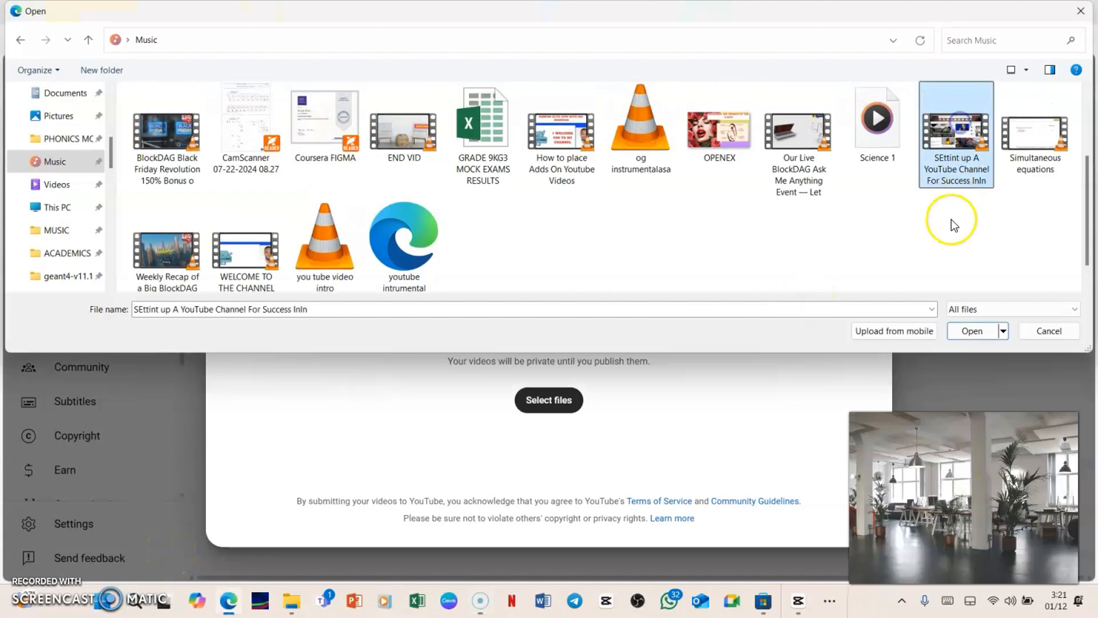
pyautogui.click(954, 333)
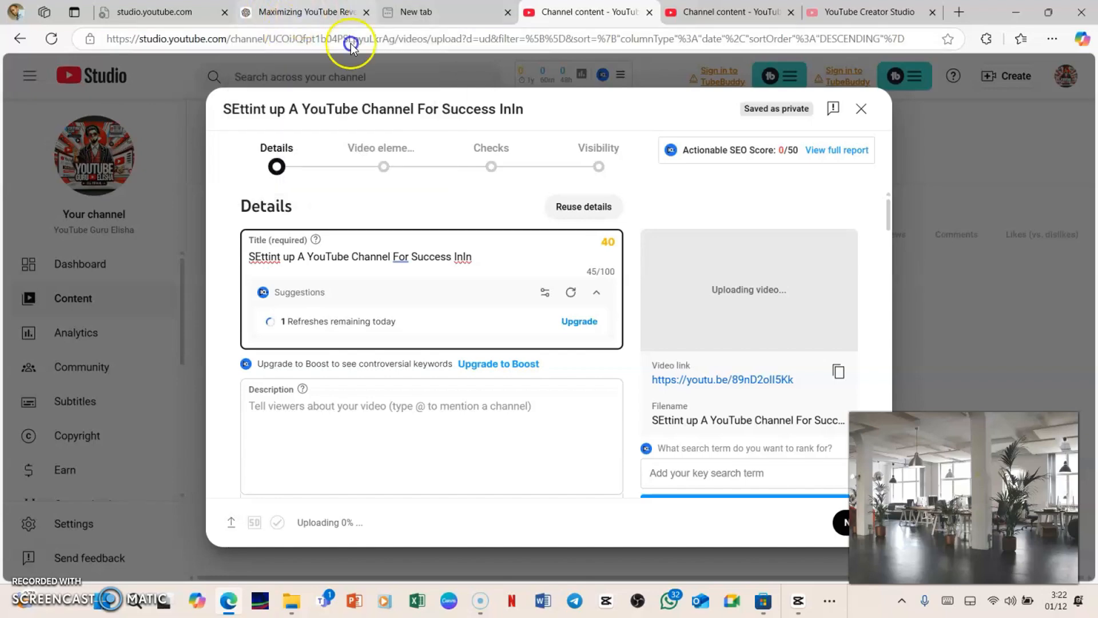
# Switch to ChatGPT and copy the generated title 'How to Set Up a Successful Brand YouTube Channel for 2025'.
pyautogui.click(302, 14)
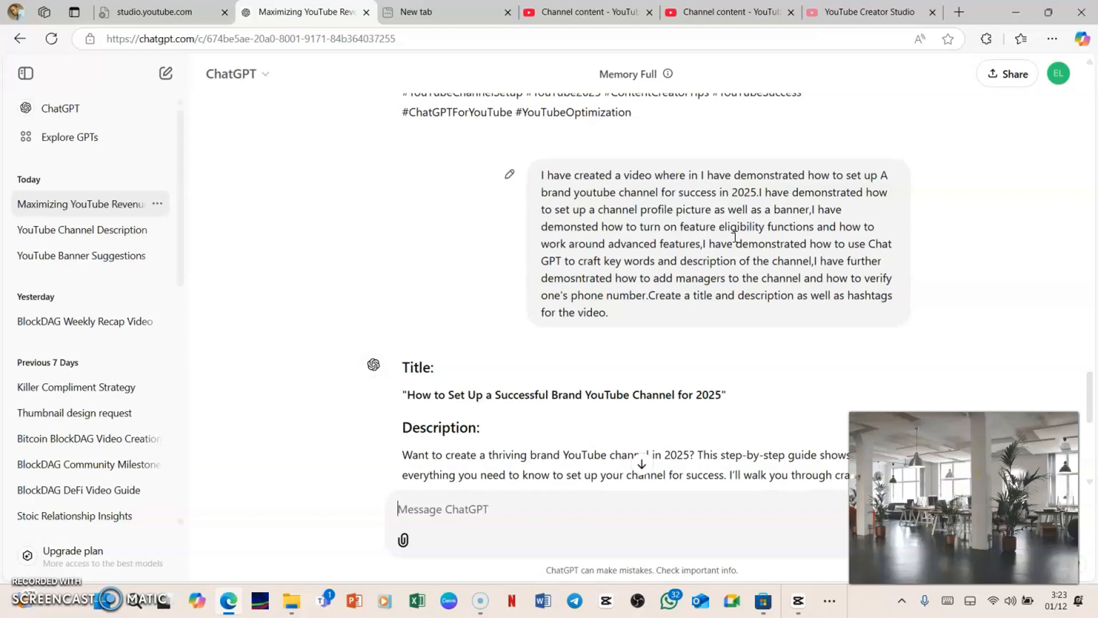
pyautogui.scroll(-5, 814, 225)
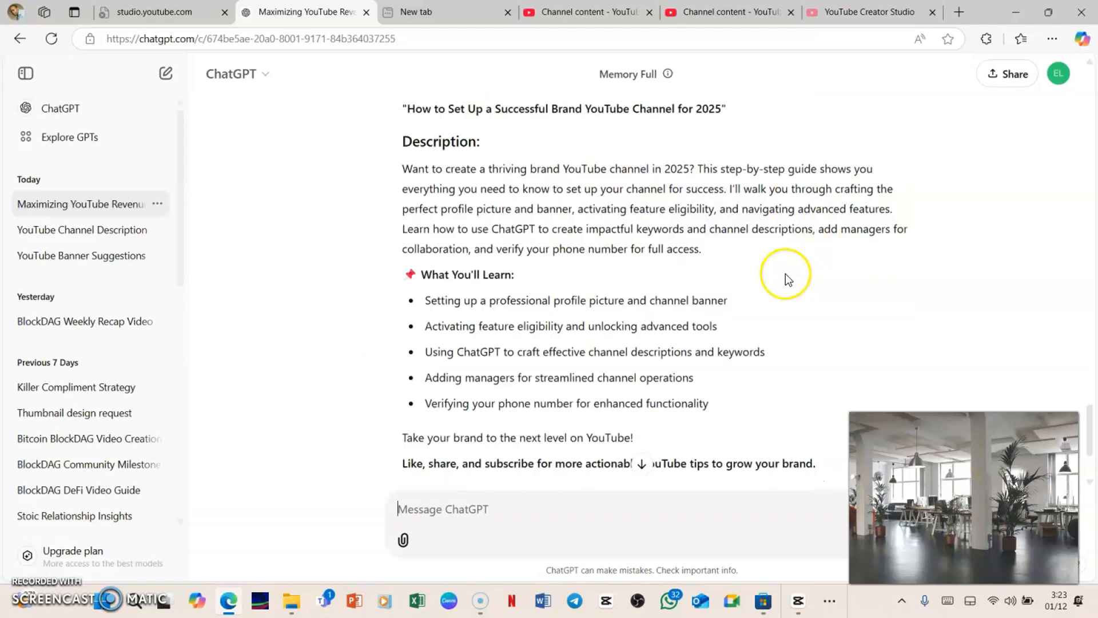
pyautogui.scroll(-2, 784, 275)
pyautogui.scroll(5, 785, 275)
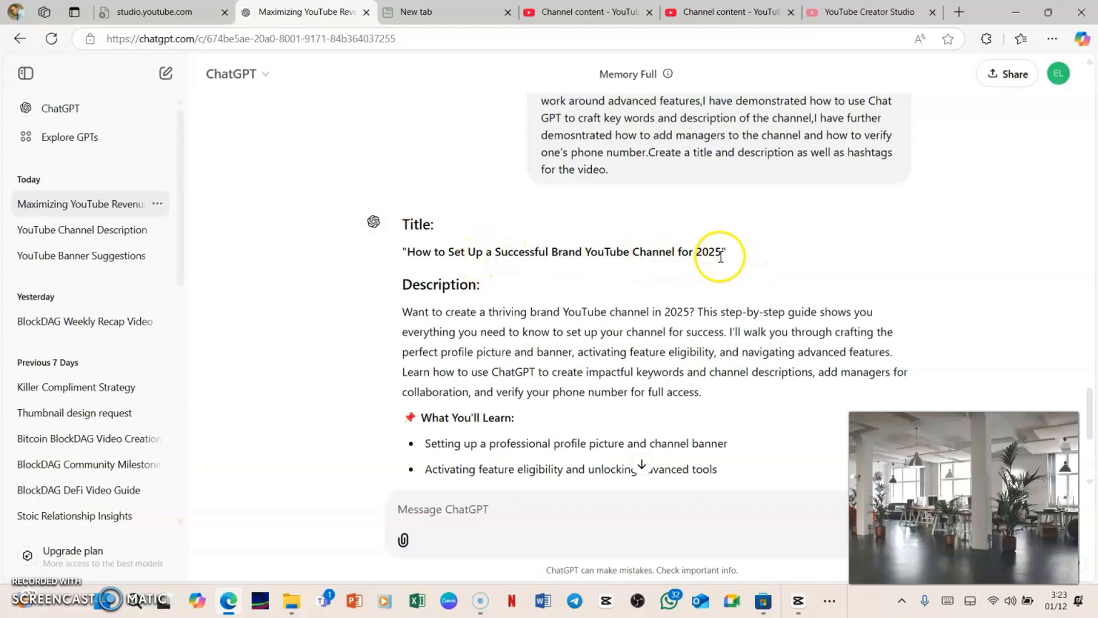
pyautogui.moveTo(722, 253); pyautogui.dragTo(405, 252)
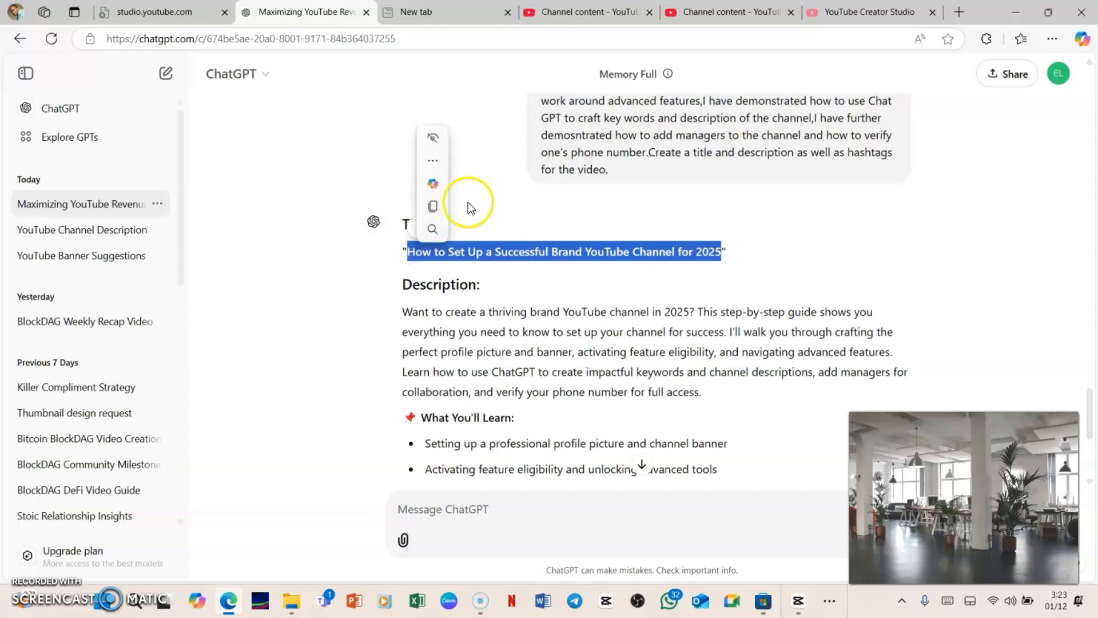
pyautogui.click(437, 206)
# Return to the upload dialog and replace the video title with the copied ChatGPT title.
pyautogui.click(832, 13)
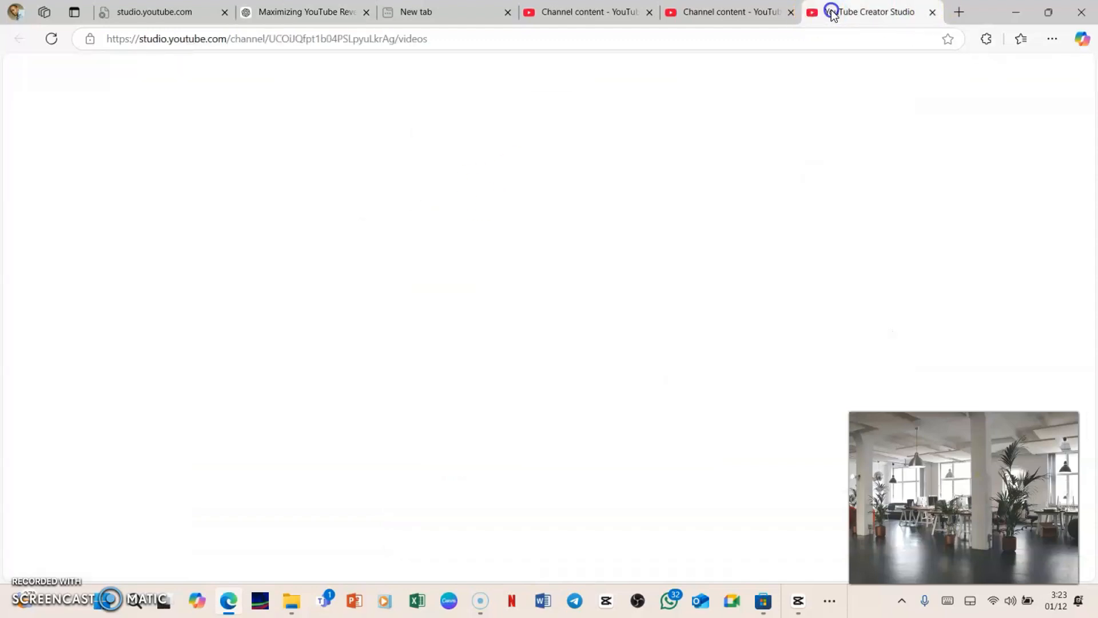
pyautogui.click(746, 20)
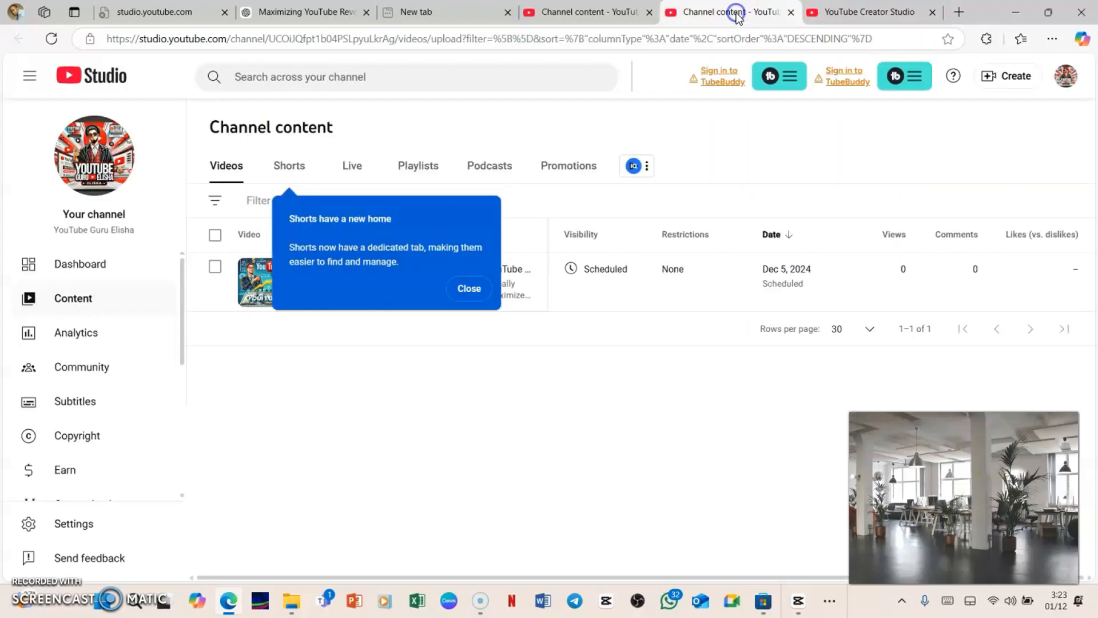
pyautogui.click(555, 10)
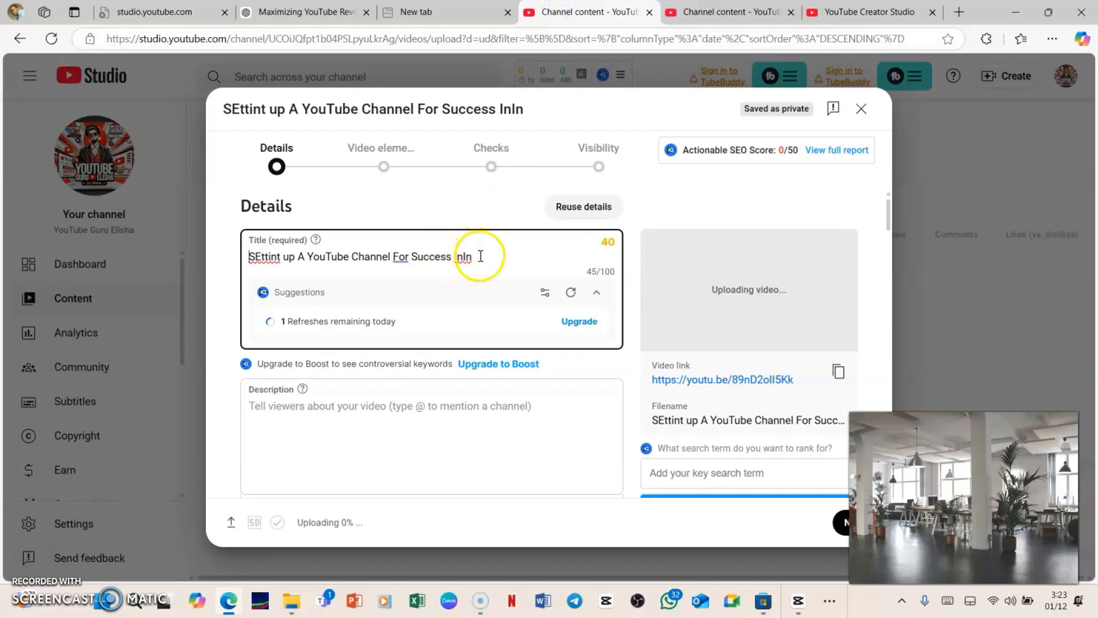
pyautogui.moveTo(480, 256); pyautogui.dragTo(239, 258)
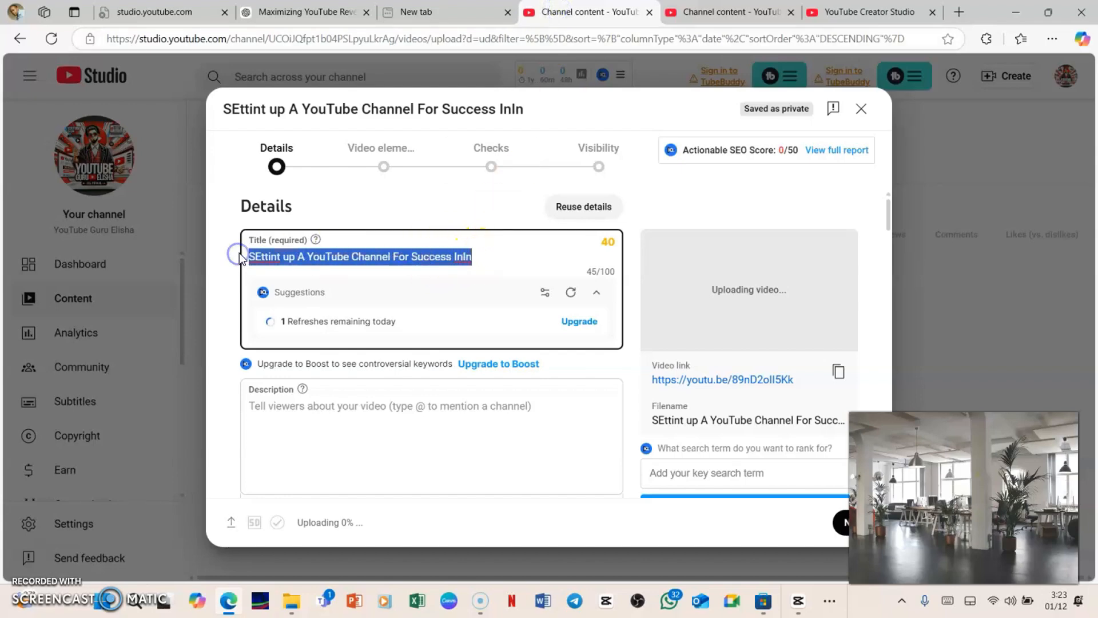
pyautogui.hotkey('ctrl', 'v')
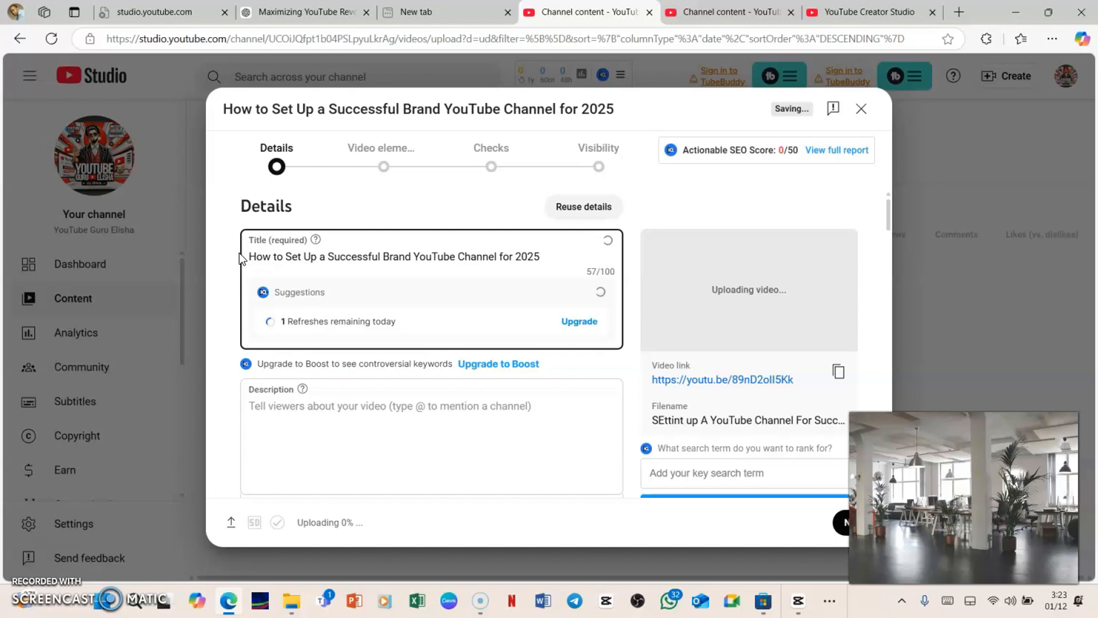
pyautogui.click(308, 413)
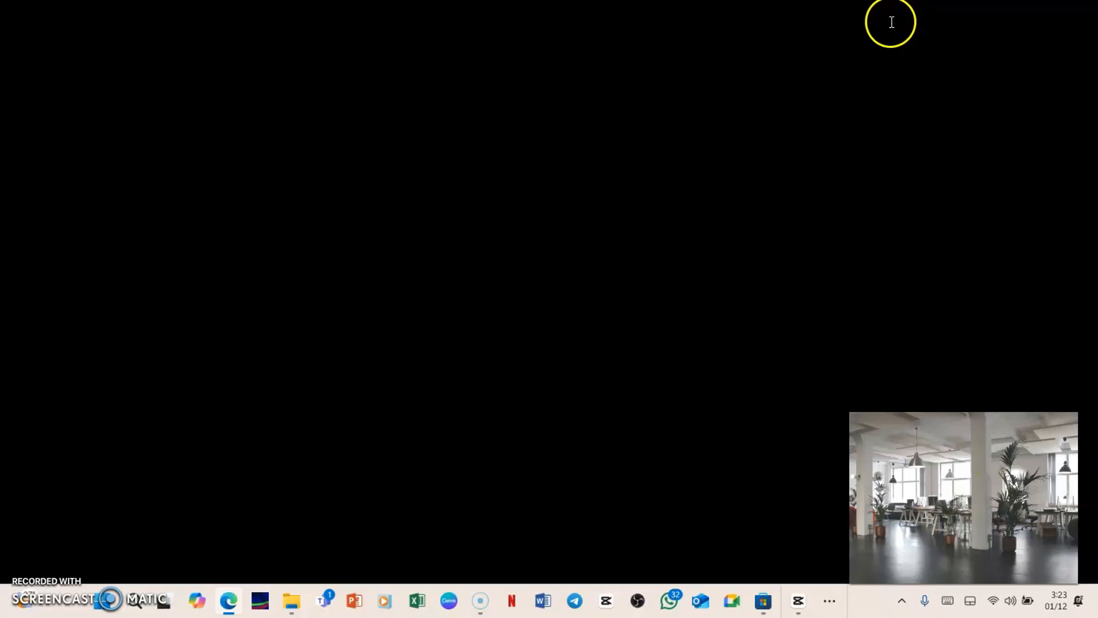
pyautogui.click(232, 600)
pyautogui.click(236, 596)
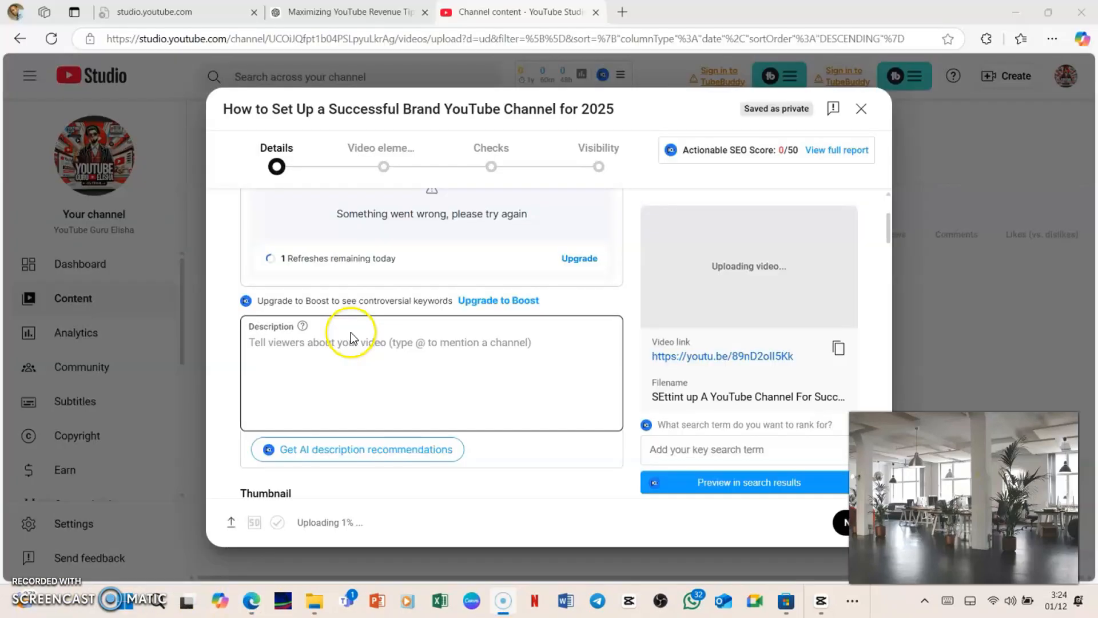
# Switch to ChatGPT and copy the generated description together with its hashtags.
pyautogui.click(362, 14)
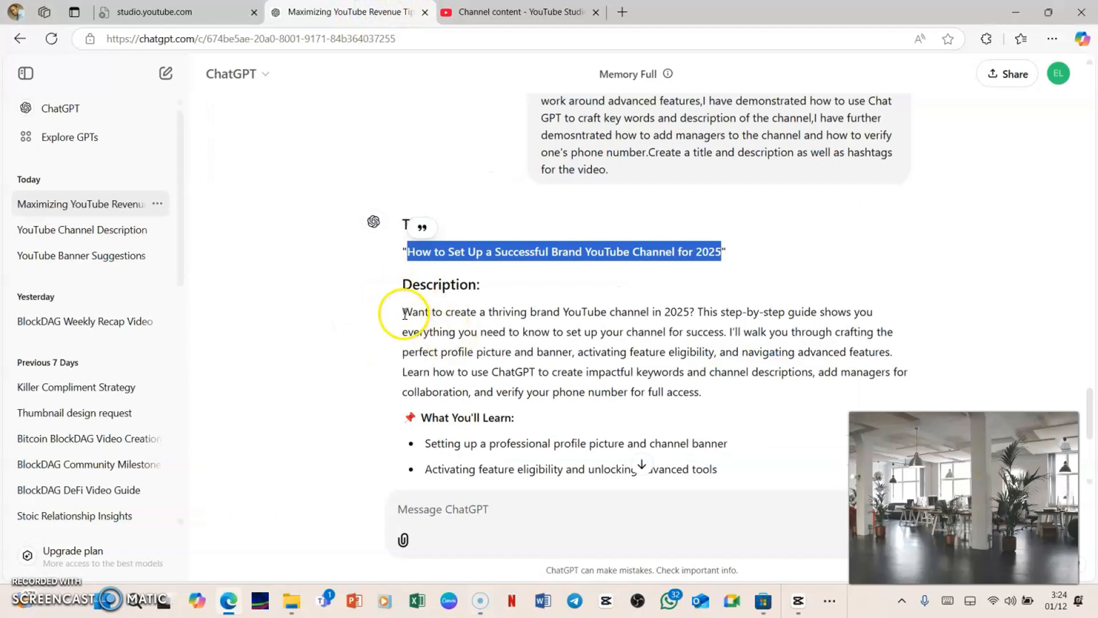
pyautogui.moveTo(405, 314); pyautogui.dragTo(627, 444)
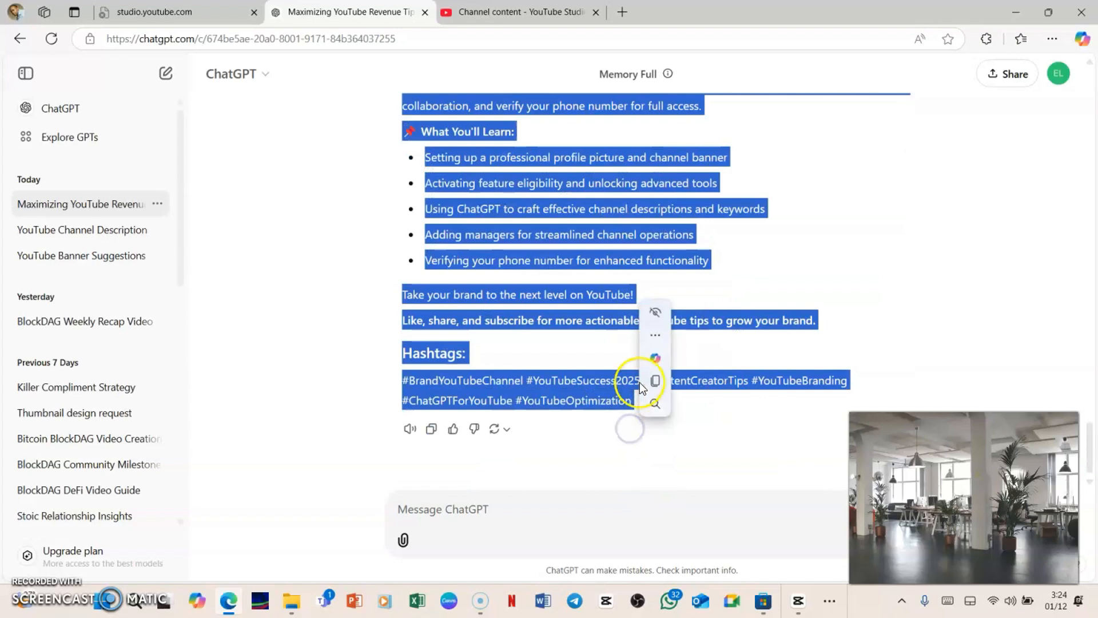
pyautogui.click(654, 383)
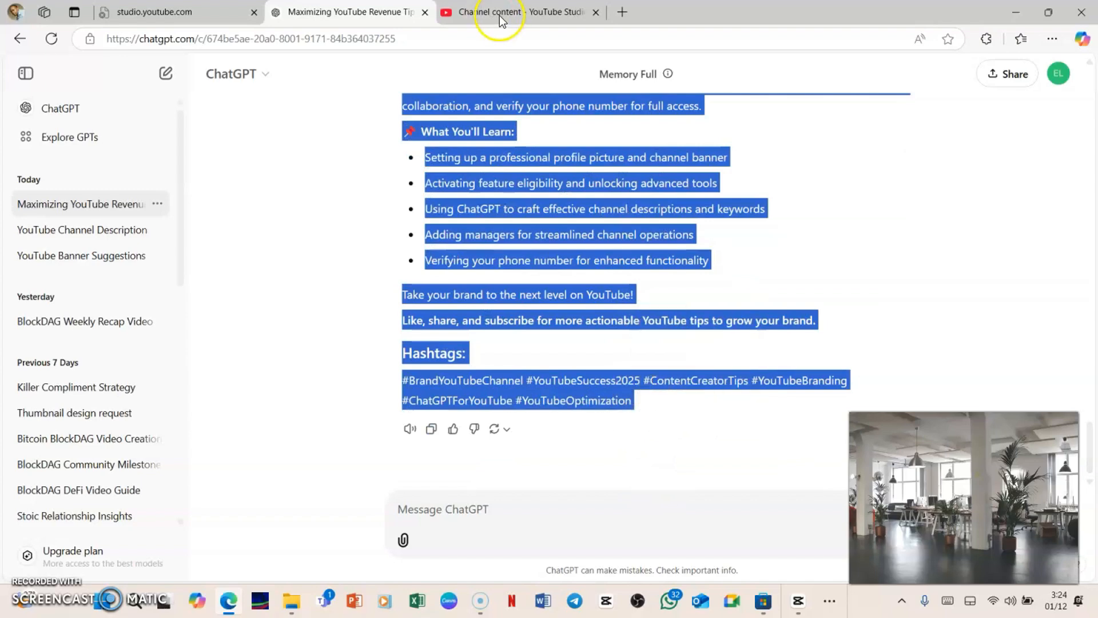
# Paste the copied description and hashtags into the video's description field.
pyautogui.click(499, 14)
pyautogui.click(273, 354)
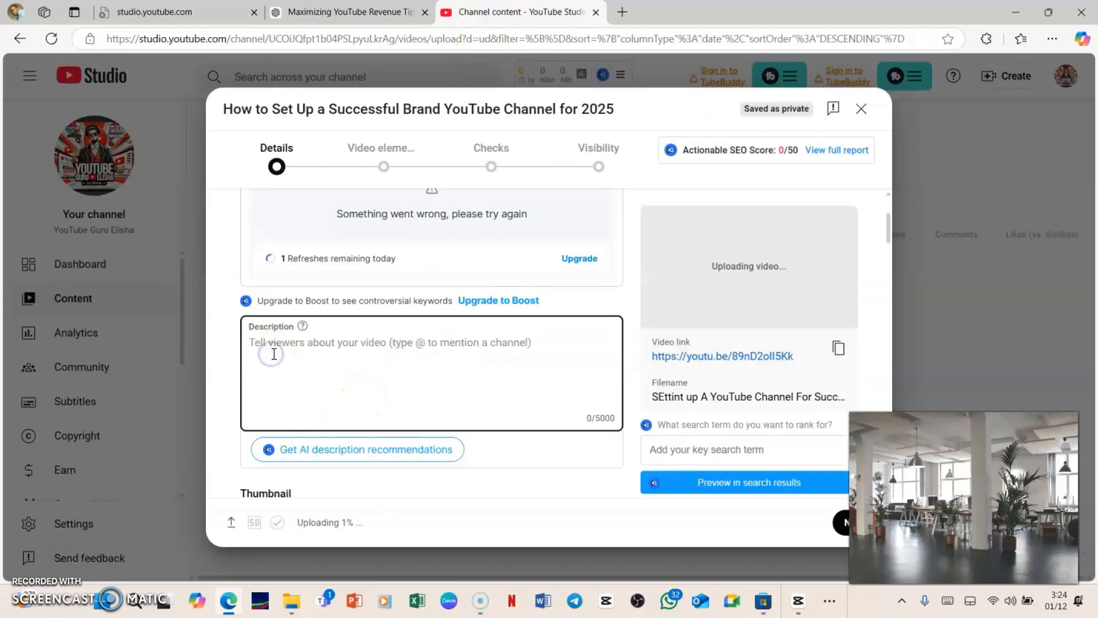
pyautogui.hotkey('ctrl', 'v')
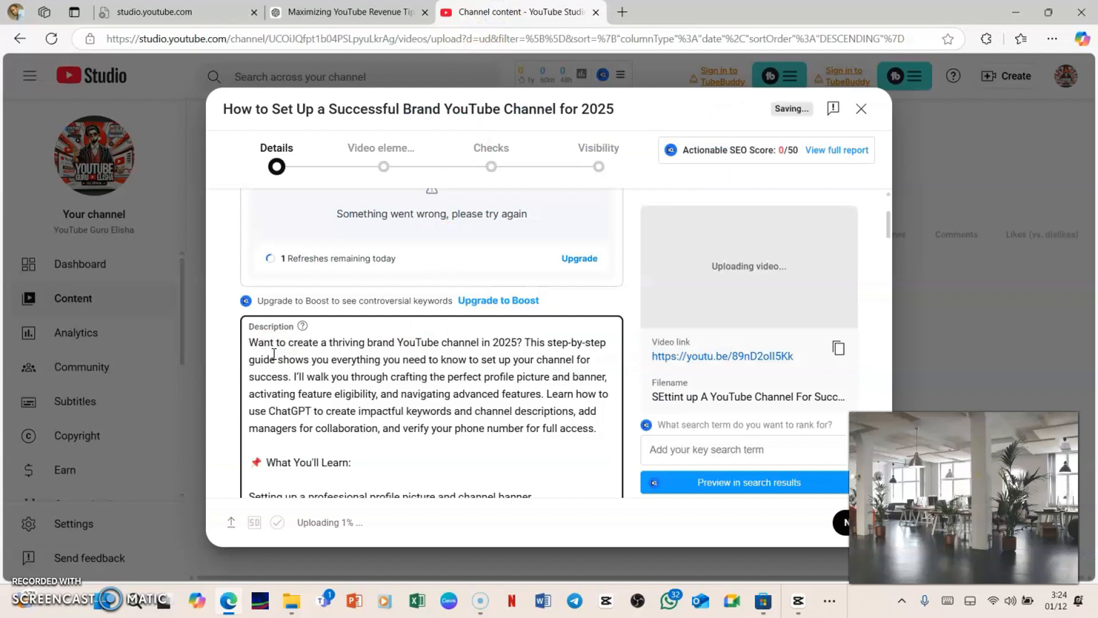
# Add the video to the playlist 'Warning: You're Losing Money Without These Ad Placements'.
pyautogui.scroll(-6, 428, 358)
pyautogui.scroll(-3, 429, 358)
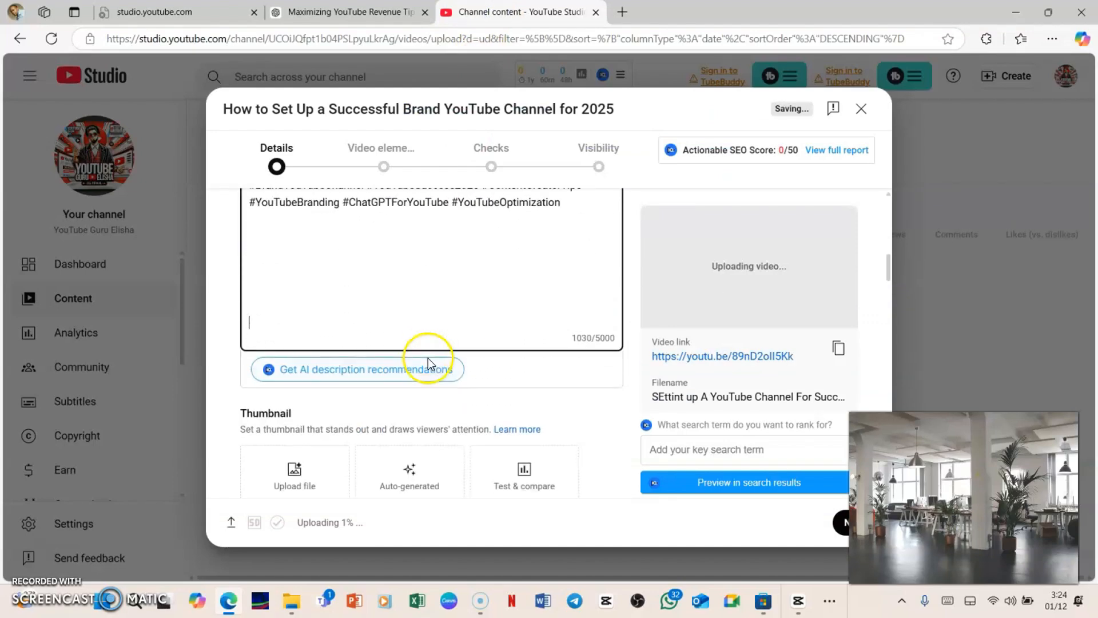
pyautogui.scroll(-3, 423, 343)
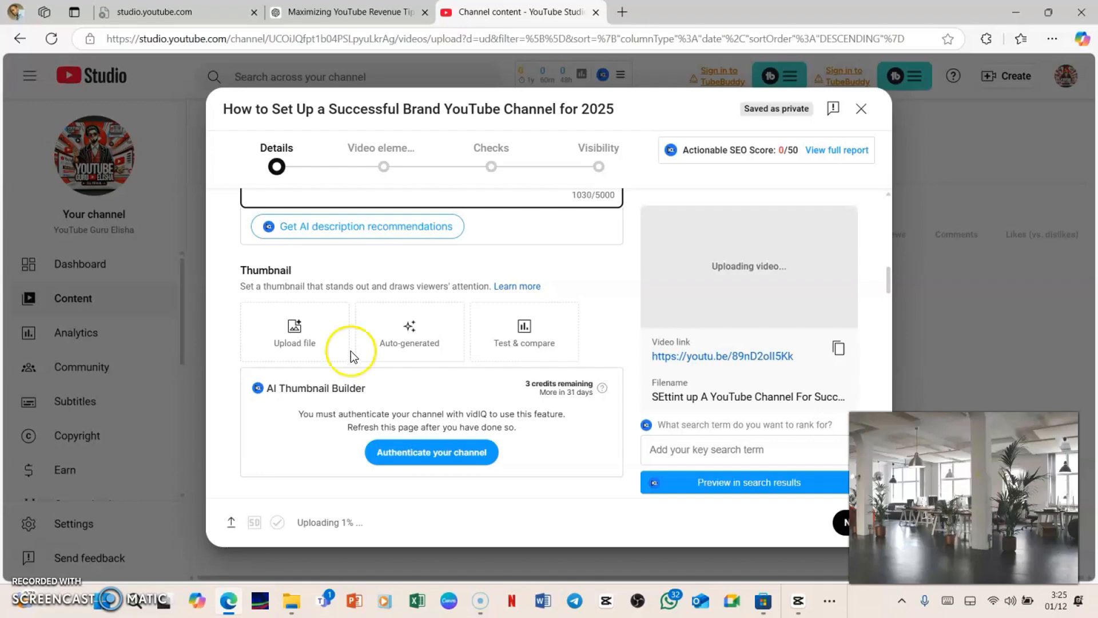
pyautogui.scroll(-5, 346, 366)
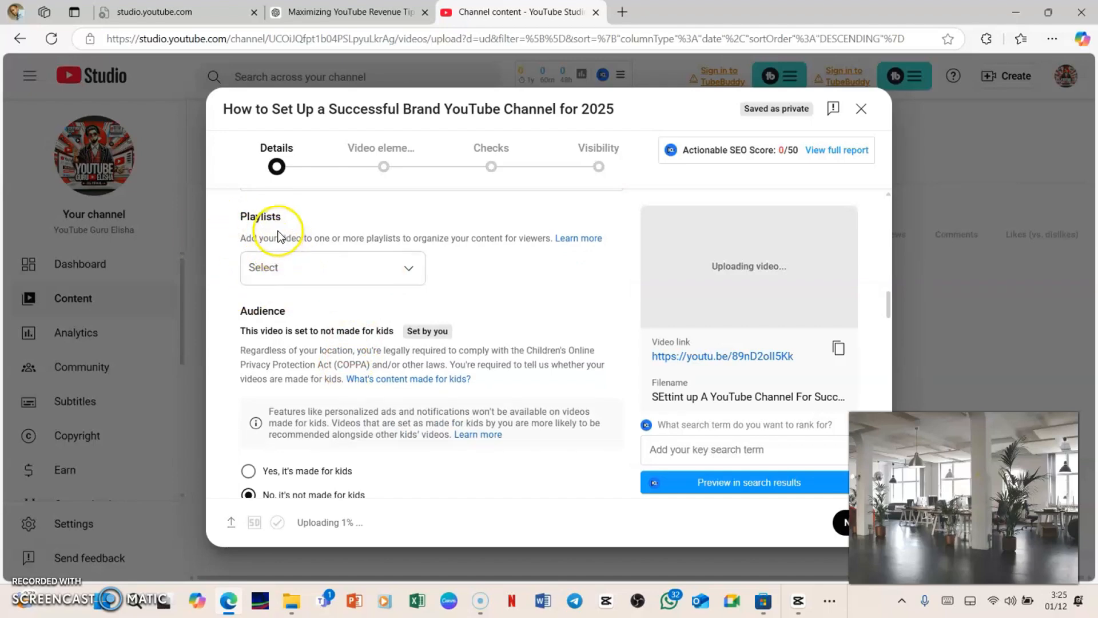
pyautogui.click(344, 274)
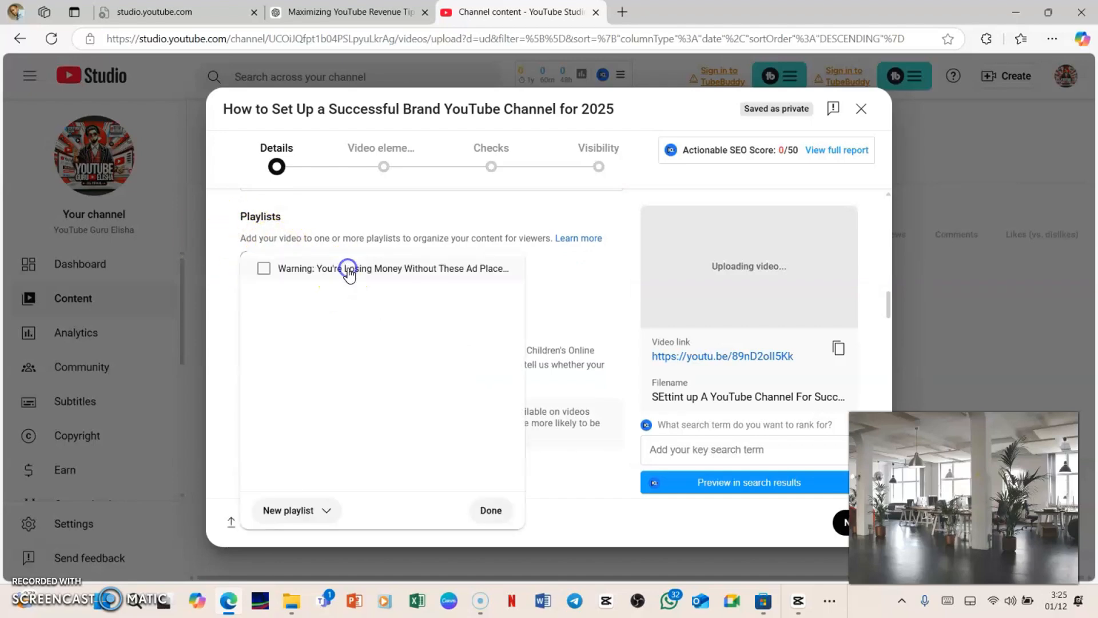
pyautogui.click(264, 272)
pyautogui.click(491, 512)
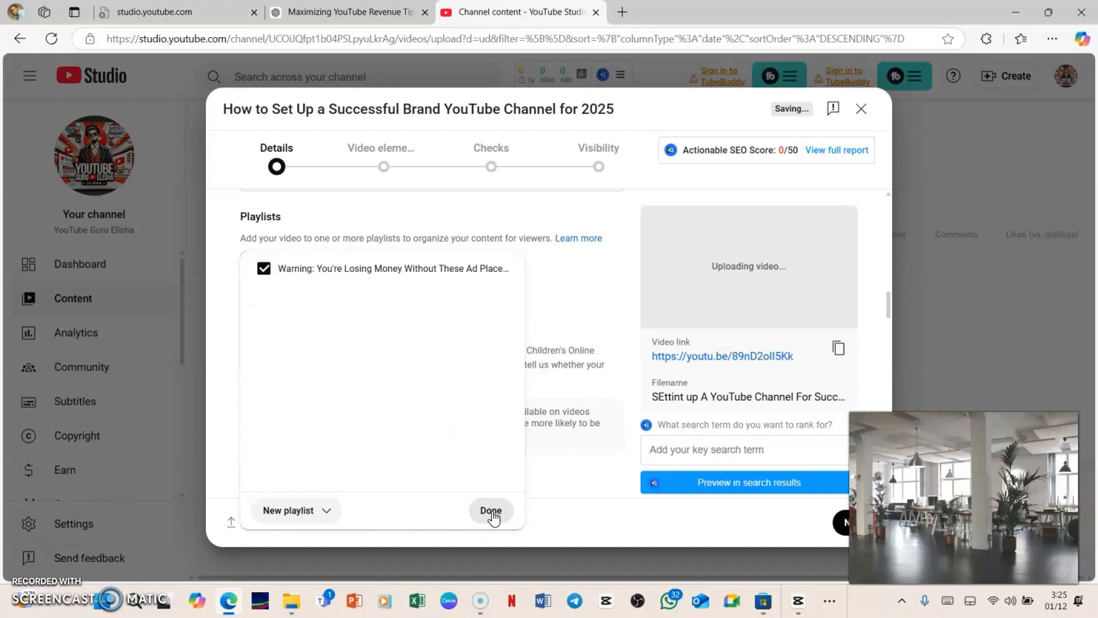
pyautogui.click(490, 511)
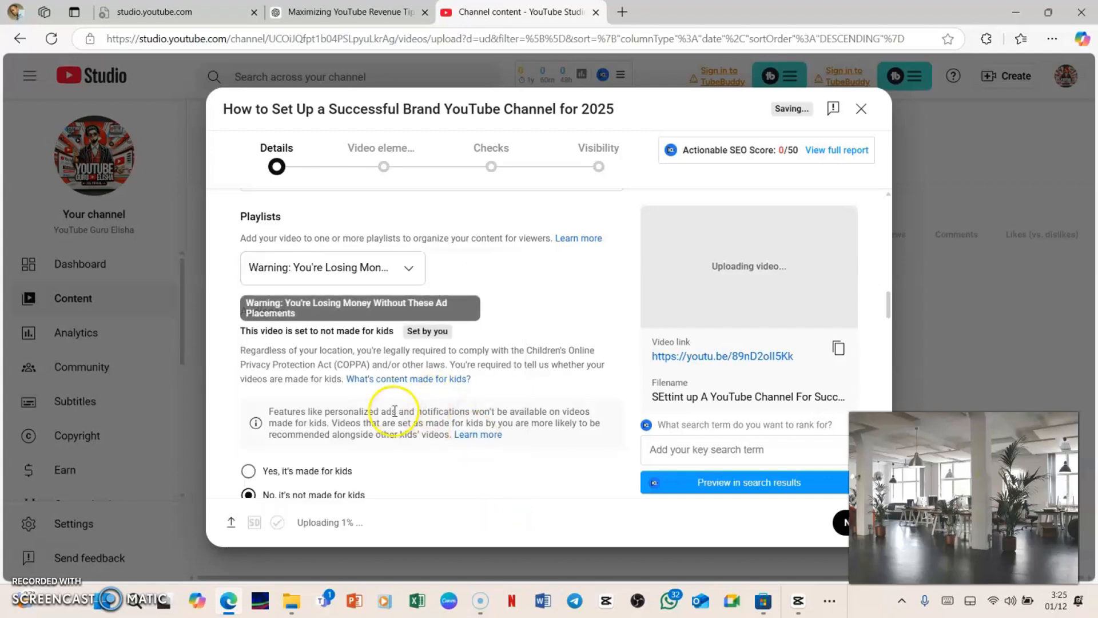
# Dismiss the Altered content policy tip beside the audience settings.
pyautogui.scroll(-1, 385, 419)
pyautogui.scroll(-4, 385, 420)
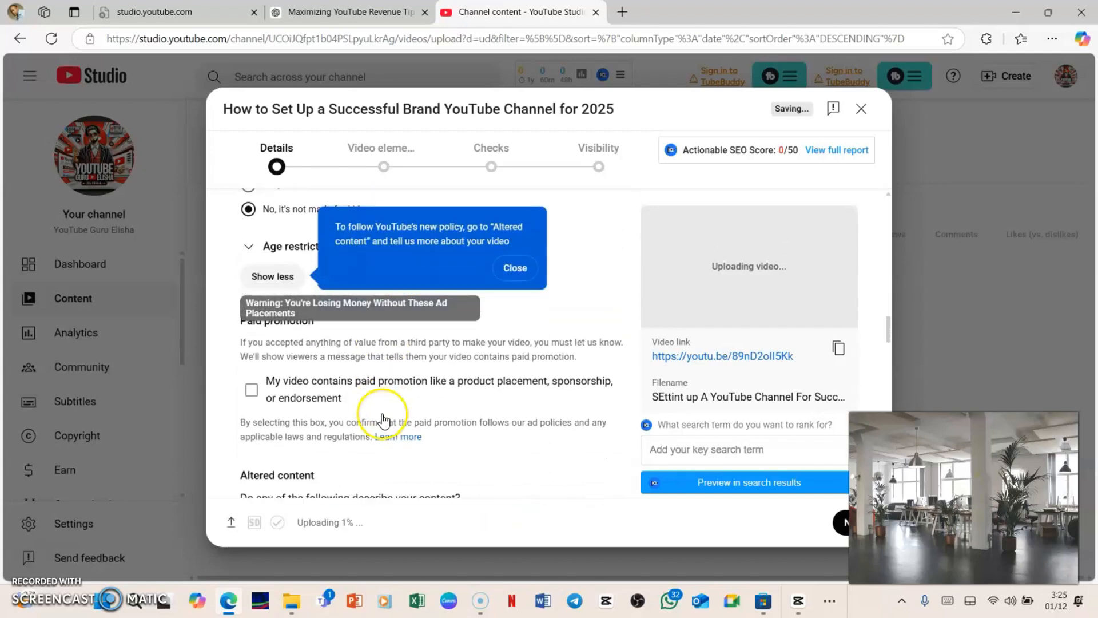
pyautogui.scroll(2, 383, 413)
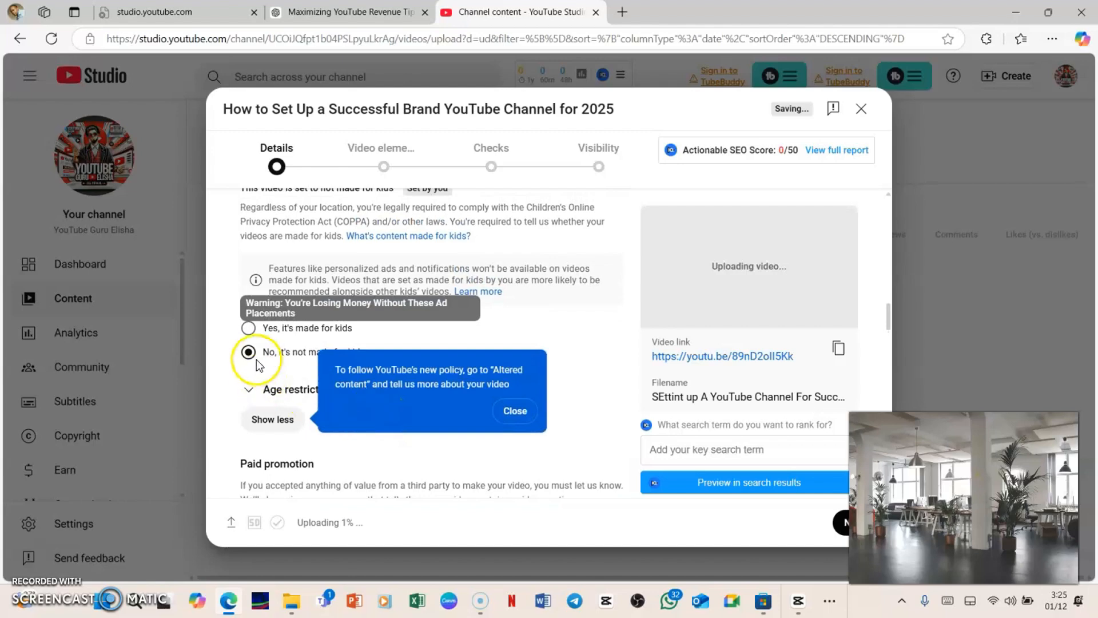
pyautogui.scroll(2, 314, 335)
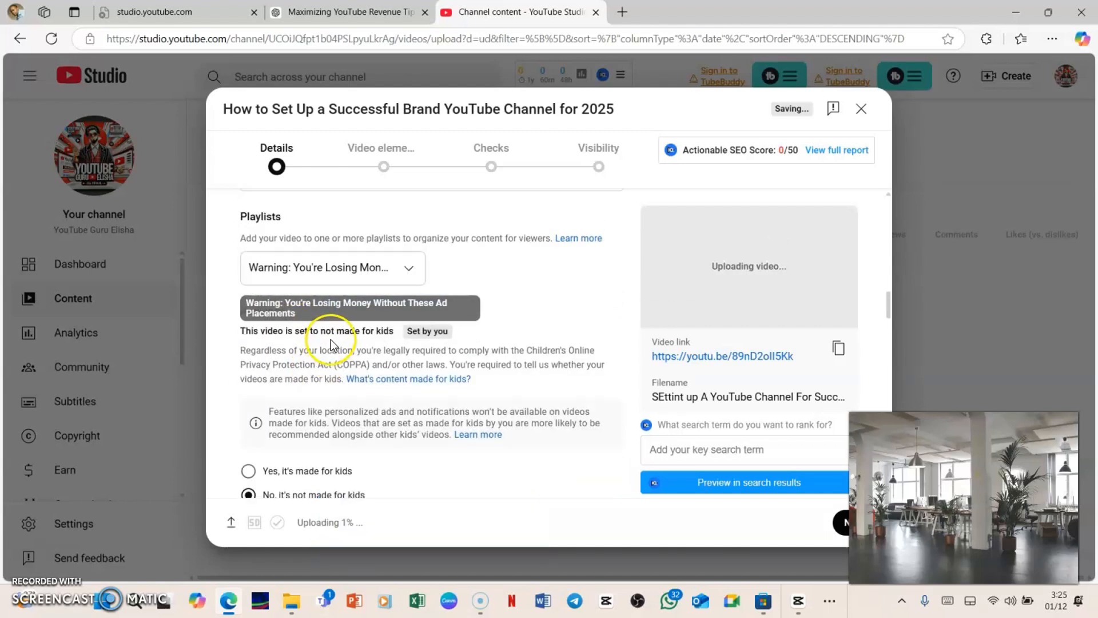
pyautogui.scroll(-2, 330, 343)
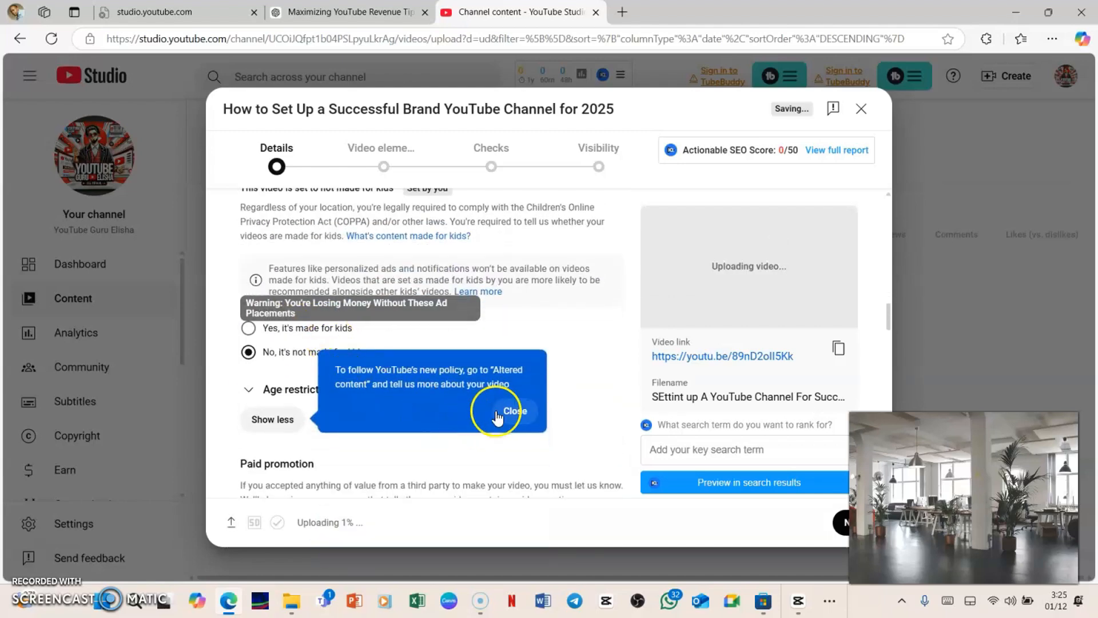
pyautogui.click(522, 422)
pyautogui.scroll(4, 521, 417)
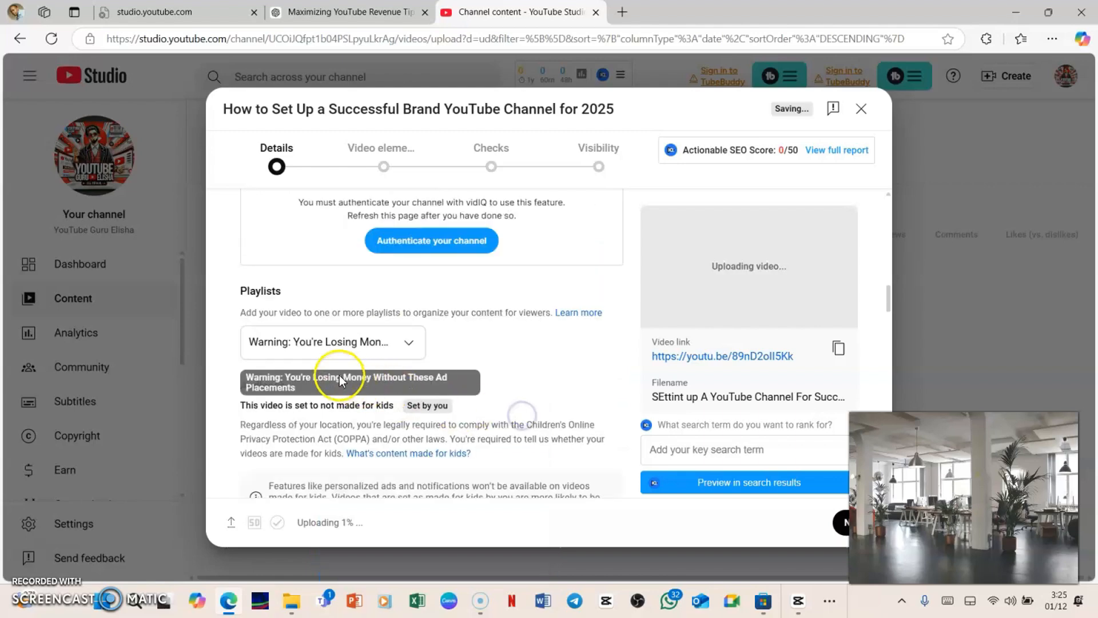
# Mark the video as containing paid promotion such as product placement, sponsorship or endorsement.
pyautogui.scroll(-3, 335, 366)
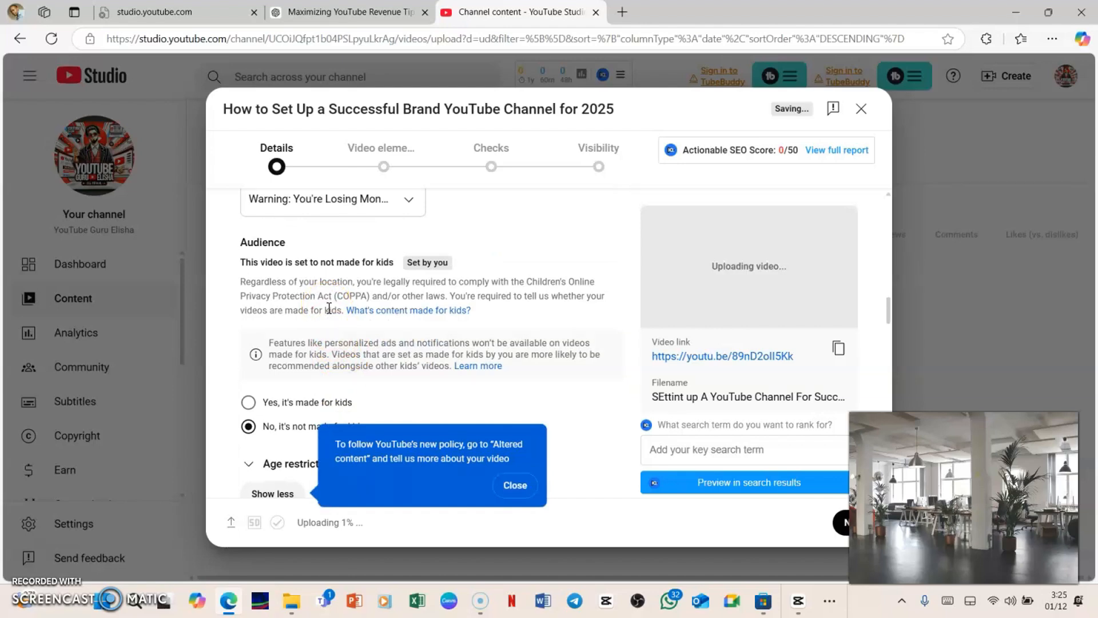
pyautogui.scroll(-3, 293, 355)
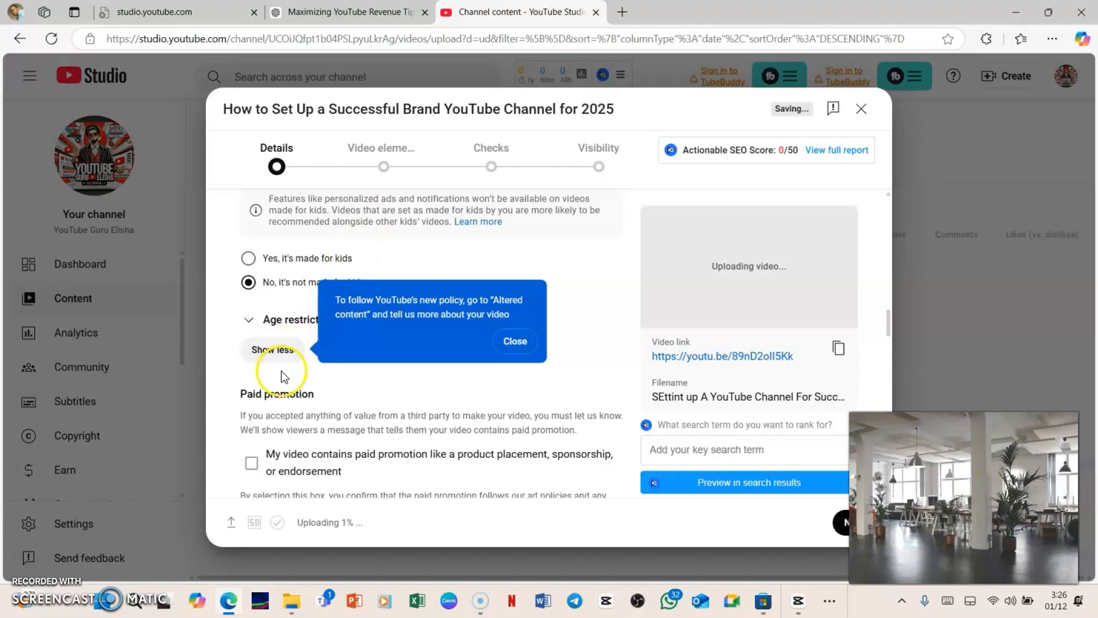
pyautogui.scroll(-2, 283, 372)
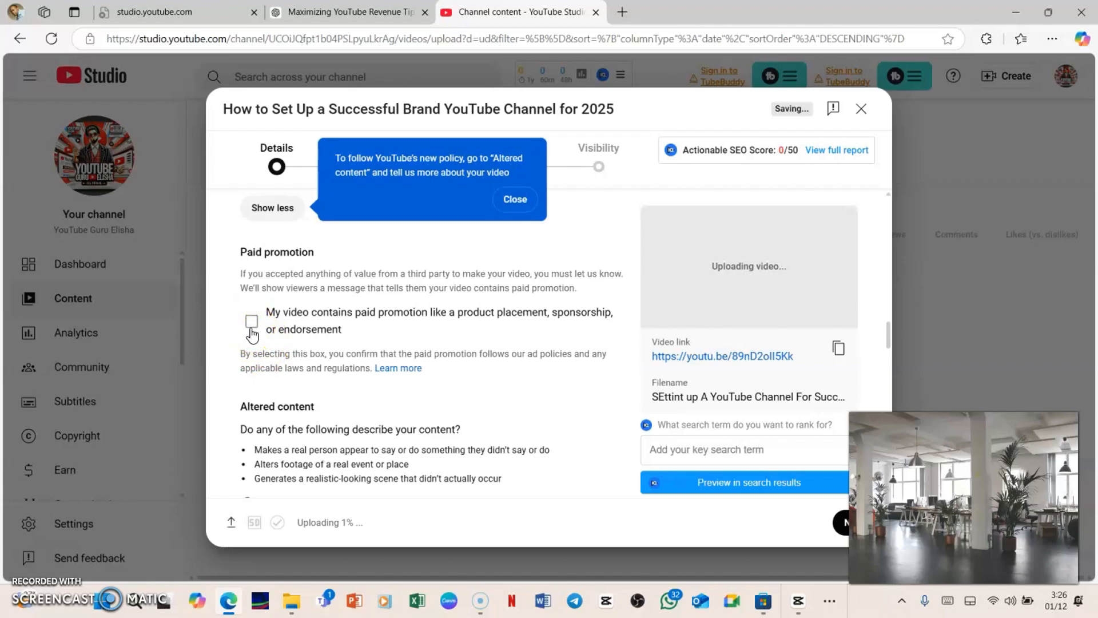
pyautogui.click(324, 333)
# Answer No to the altered content question.
pyautogui.scroll(-4, 324, 326)
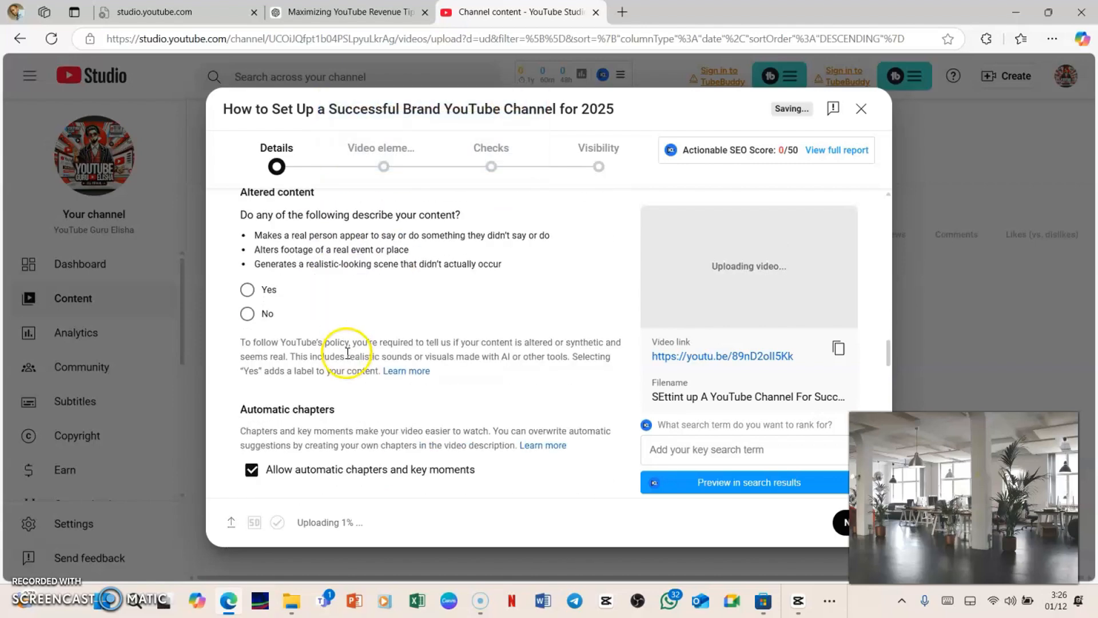
pyautogui.scroll(1, 325, 295)
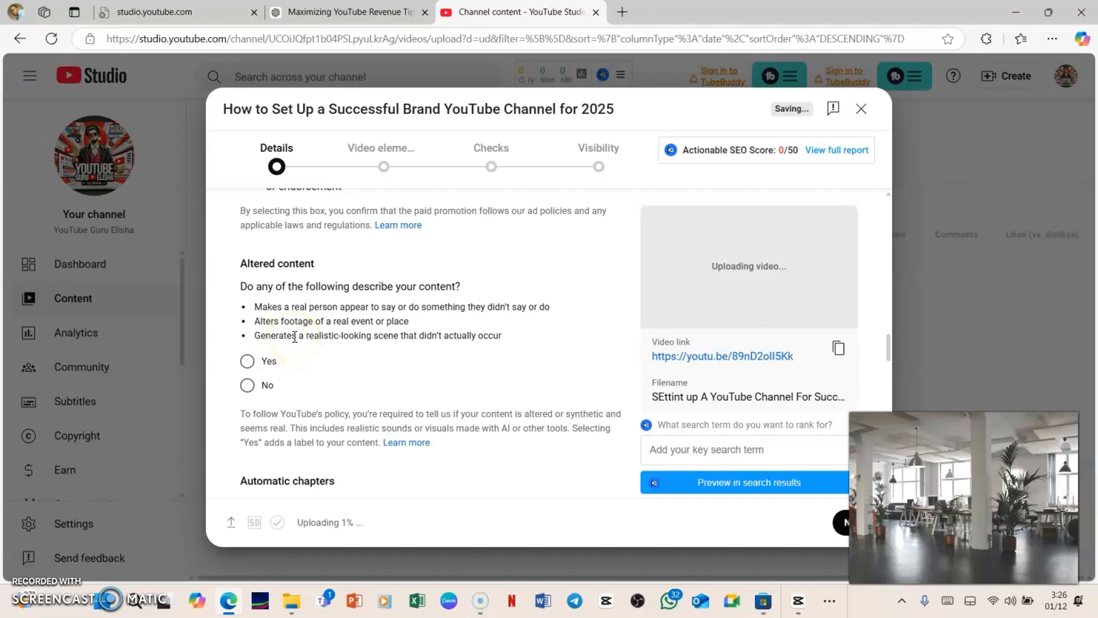
pyautogui.click(247, 385)
pyautogui.scroll(-5, 355, 385)
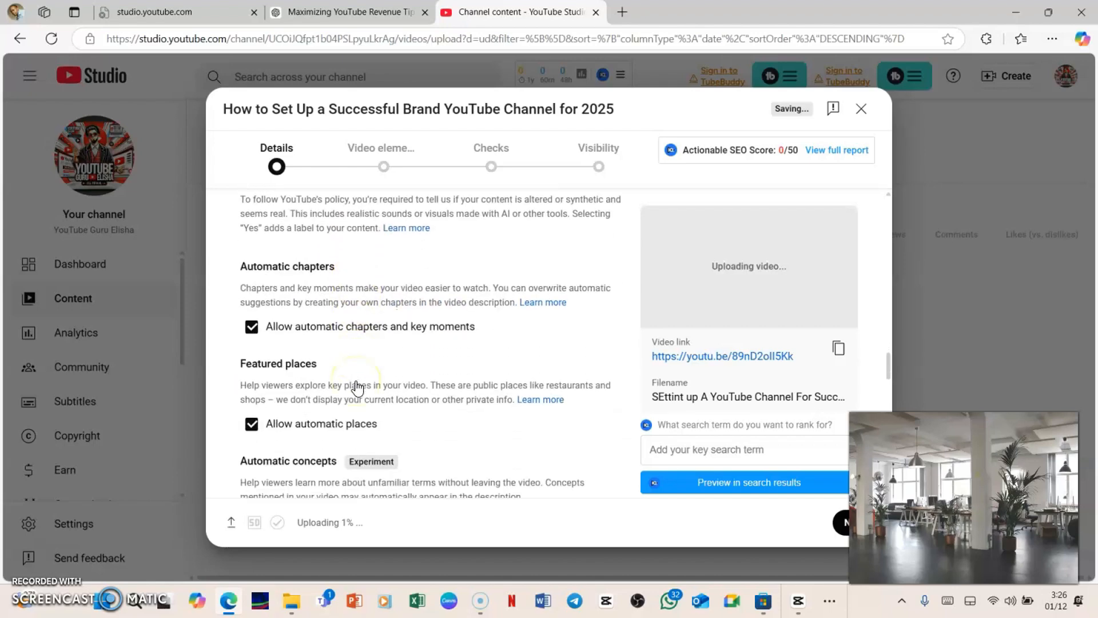
# Add the recommended tags 'youtube tips', 'how to grow on youtube' and 'youtube success'.
pyautogui.scroll(2, 355, 387)
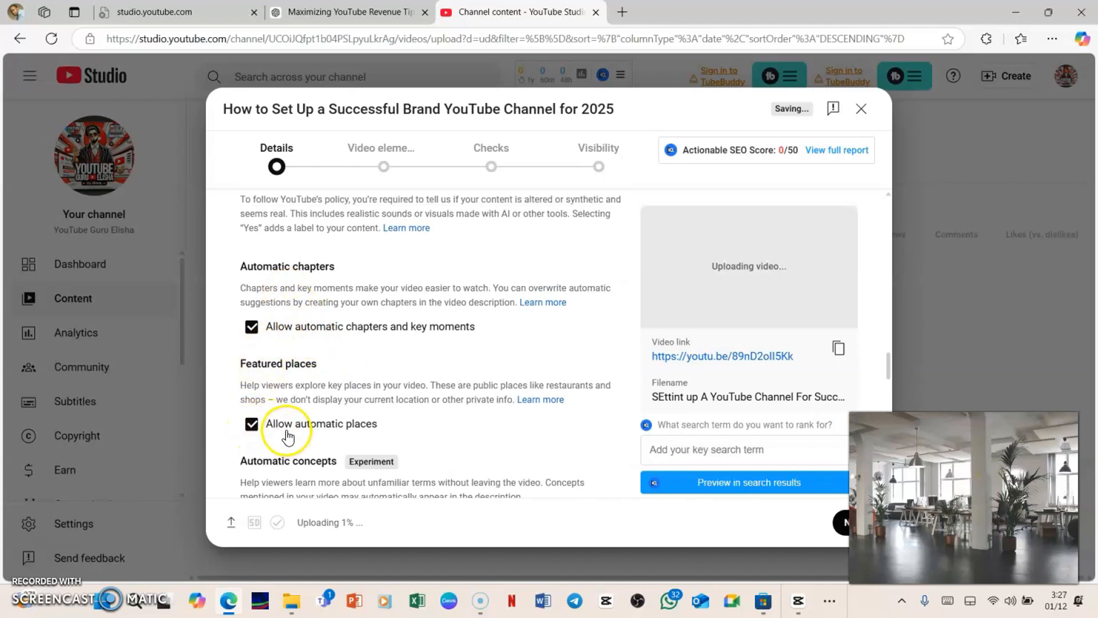
pyautogui.scroll(-2, 282, 426)
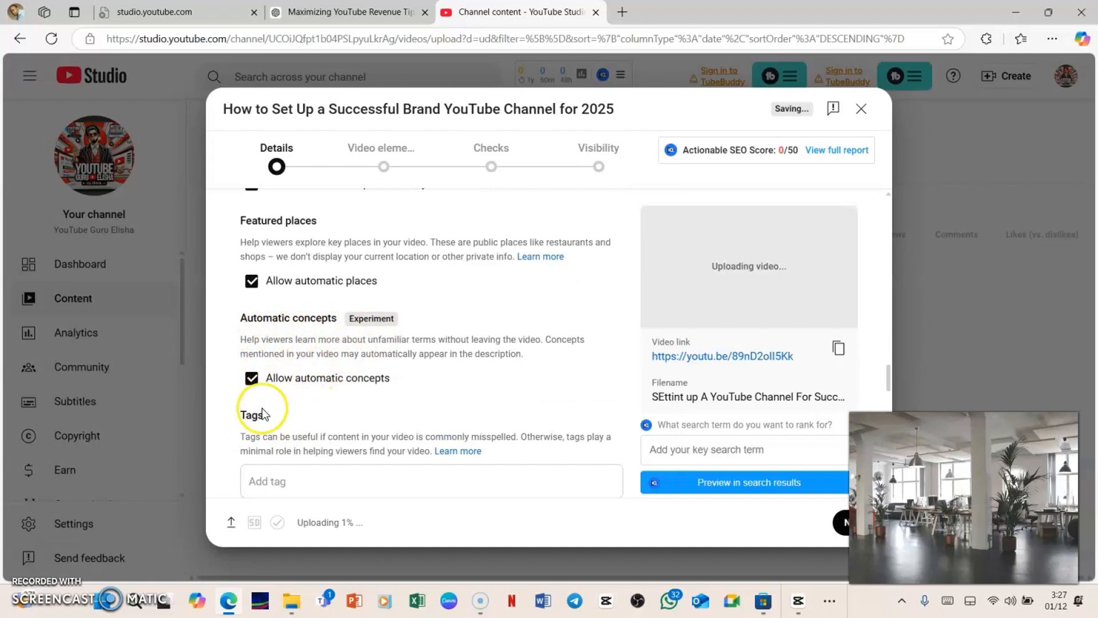
pyautogui.scroll(-2, 262, 407)
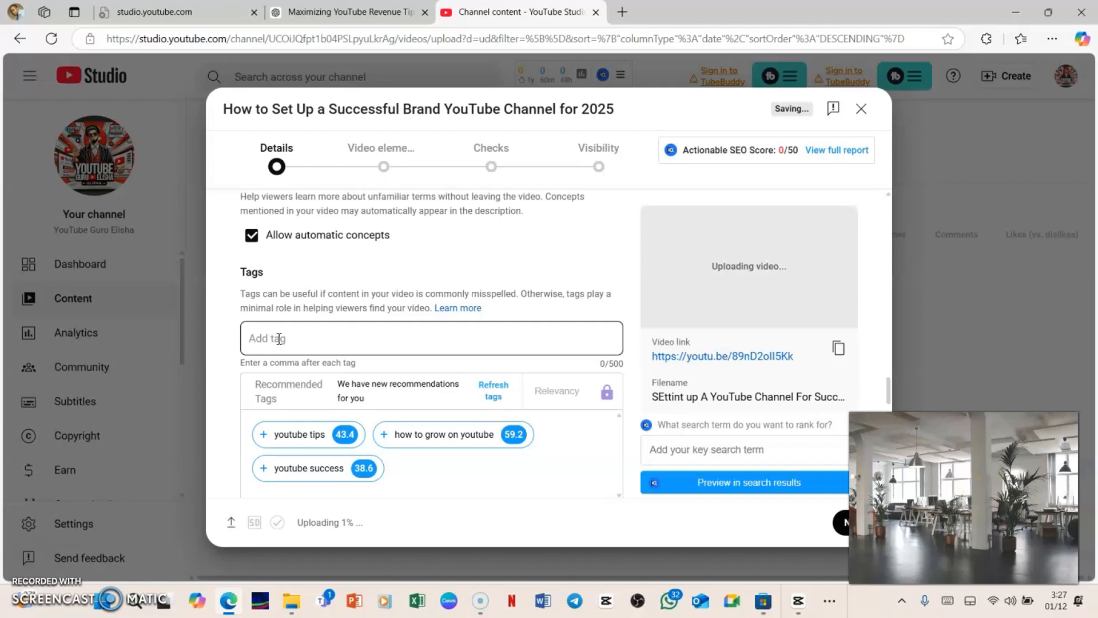
pyautogui.click(263, 434)
pyautogui.click(383, 434)
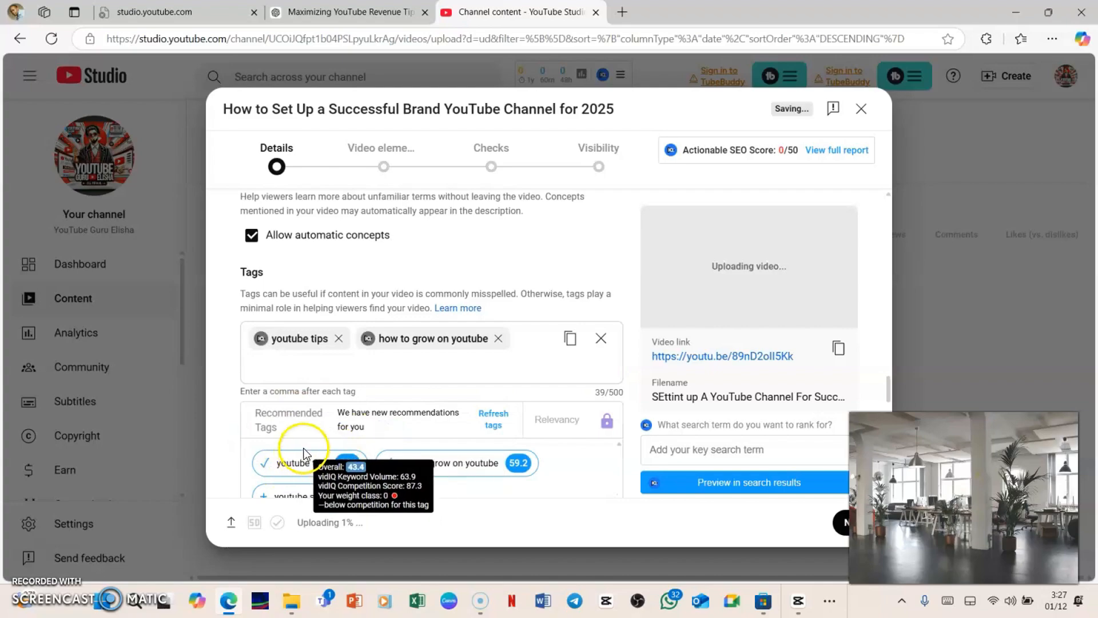
pyautogui.scroll(-3, 286, 412)
pyautogui.click(258, 357)
# Scroll up through the details form to review the description, playlist and audience settings.
pyautogui.scroll(3, 440, 338)
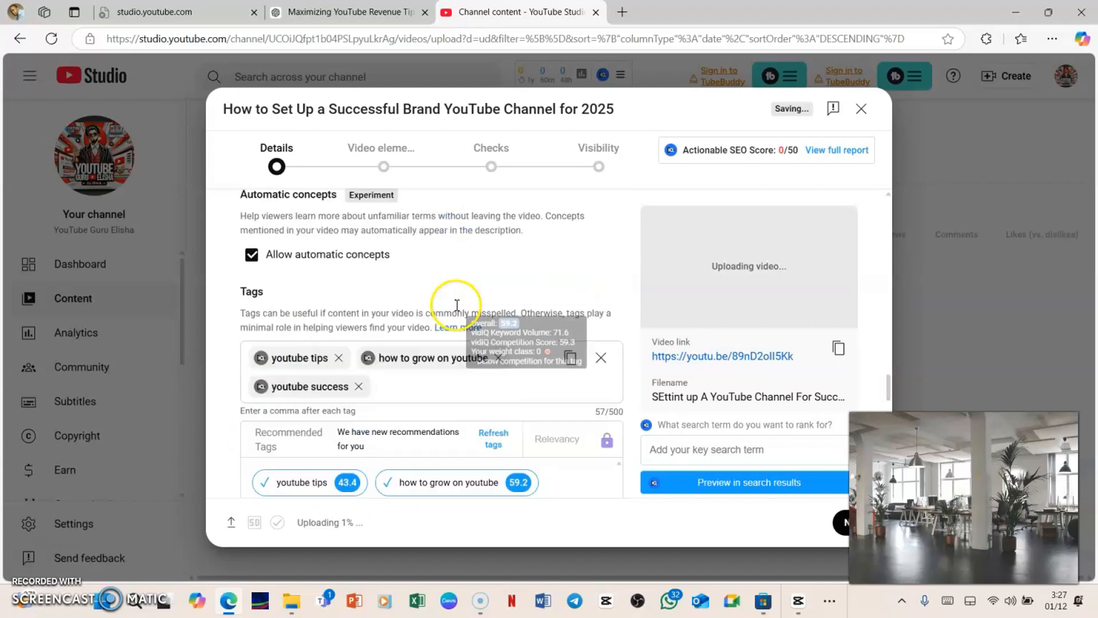
pyautogui.scroll(15, 456, 305)
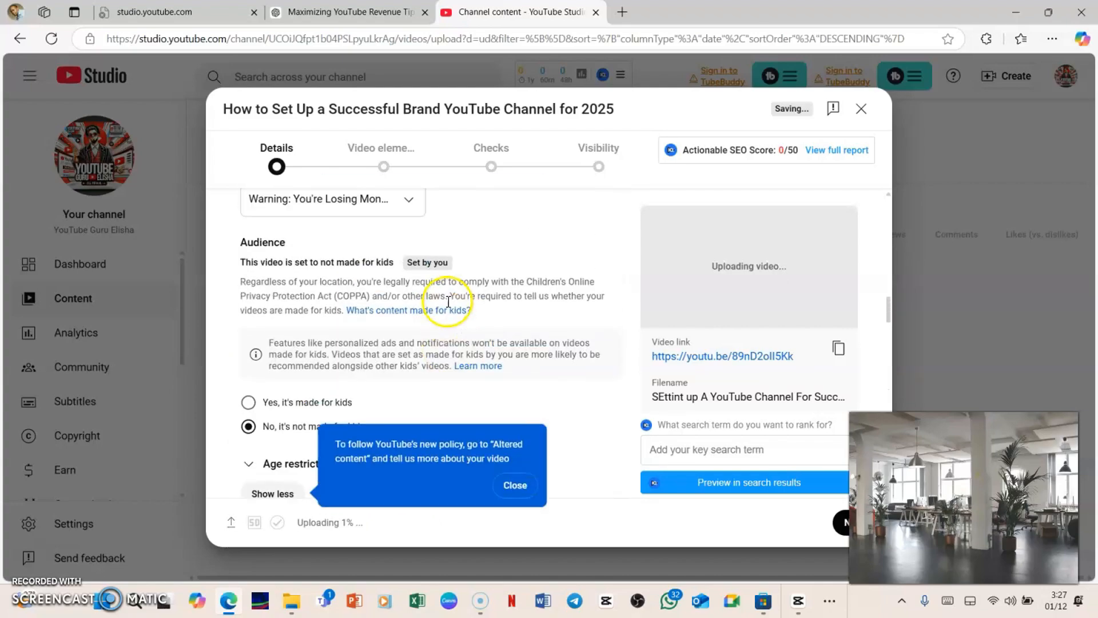
pyautogui.scroll(12, 448, 302)
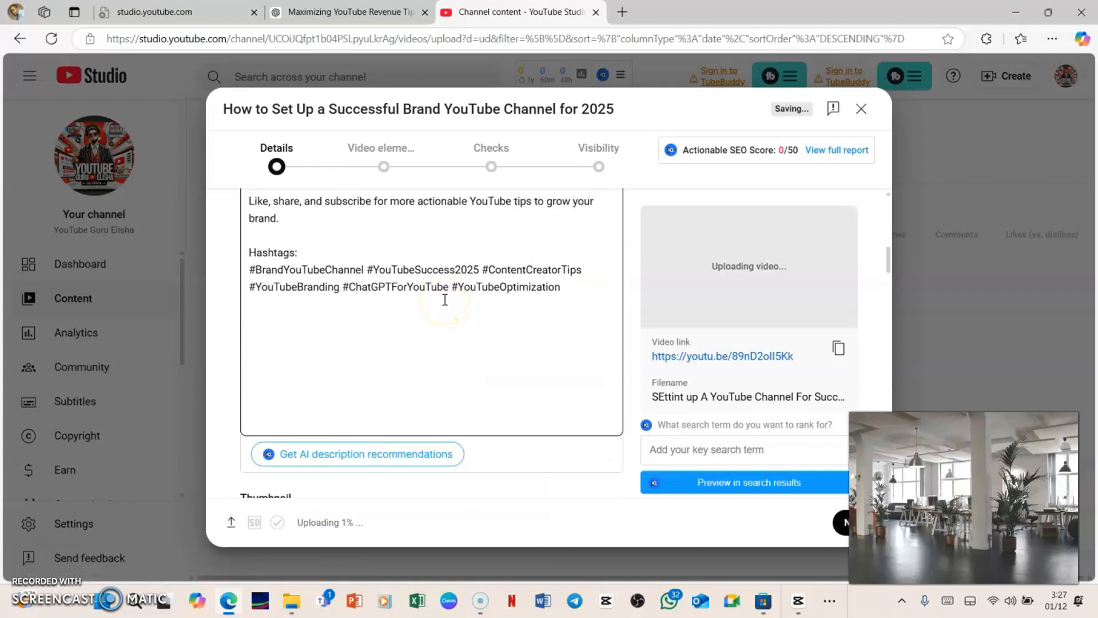
pyautogui.scroll(1, 444, 299)
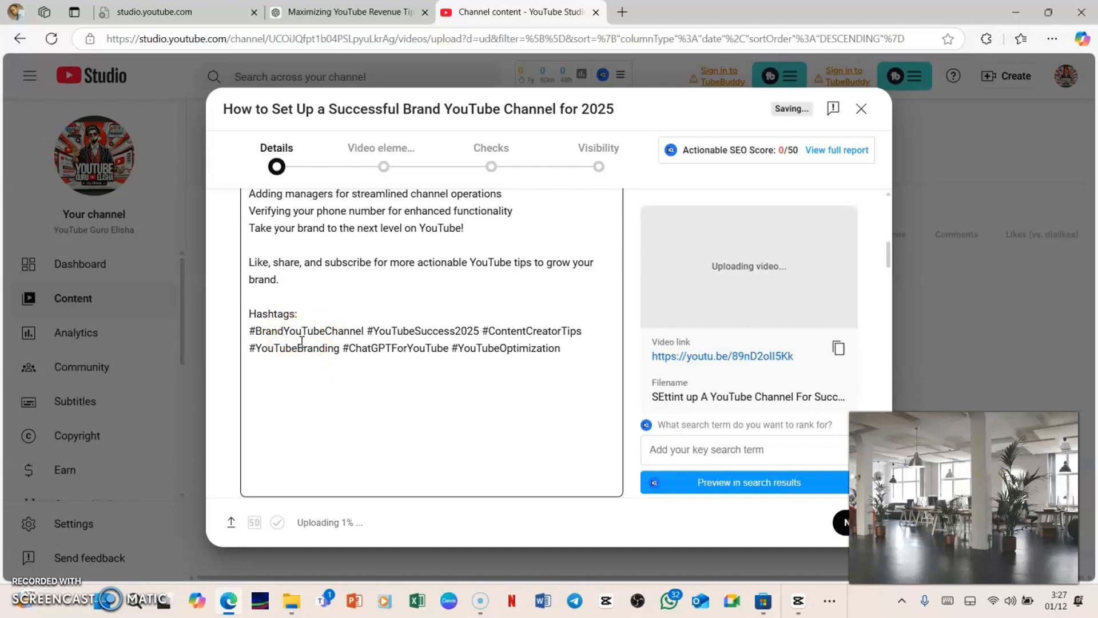
pyautogui.scroll(-10, 301, 342)
pyautogui.scroll(4, 304, 337)
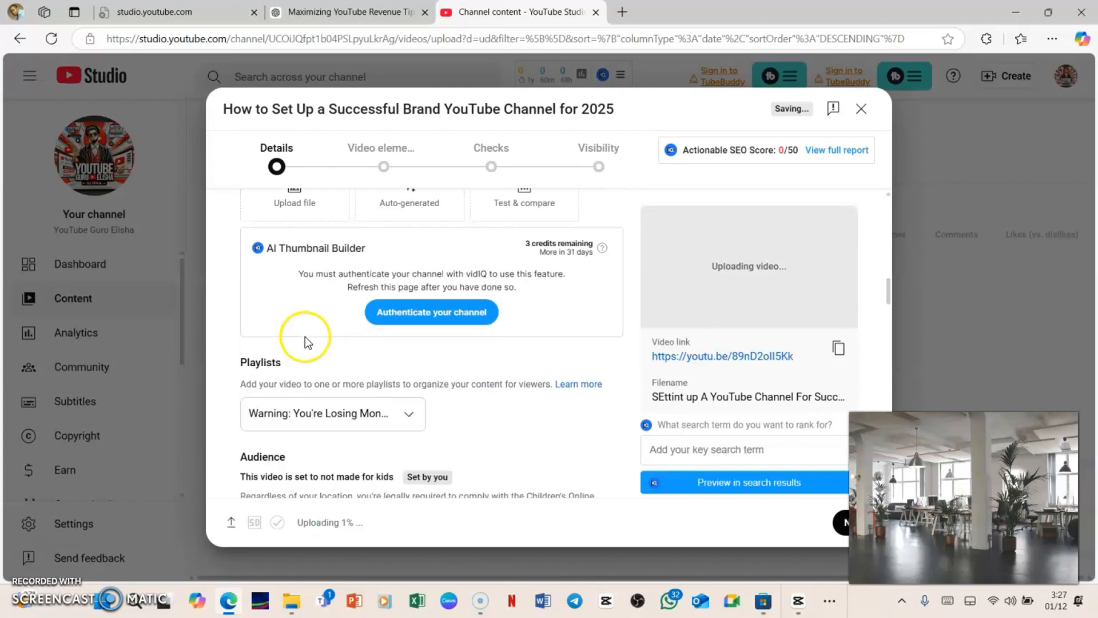
pyautogui.scroll(-15, 304, 337)
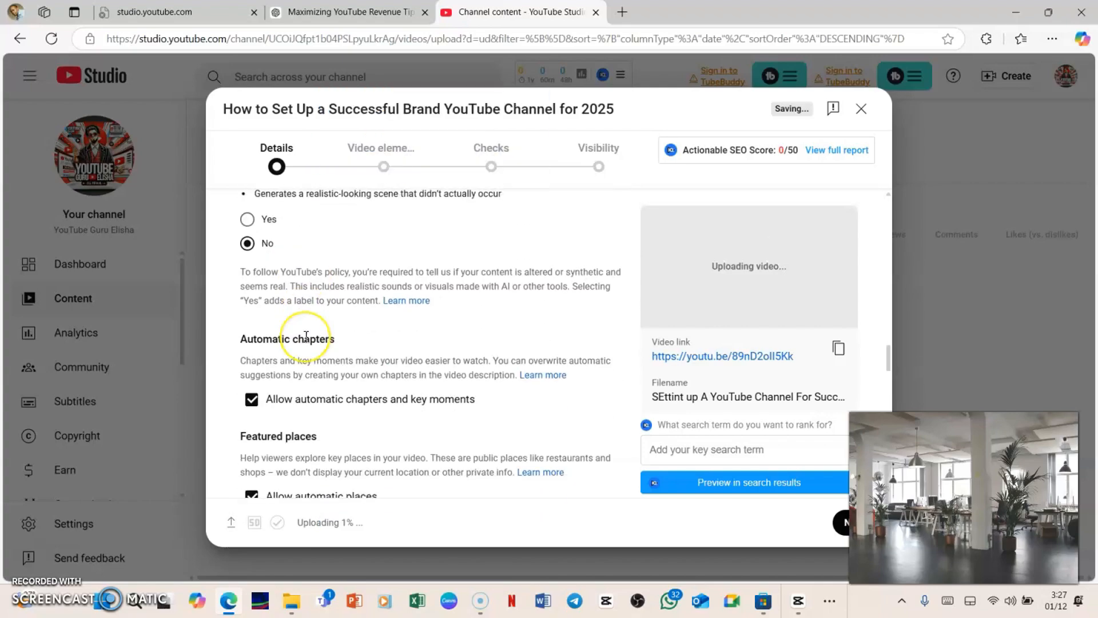
pyautogui.scroll(-6, 306, 338)
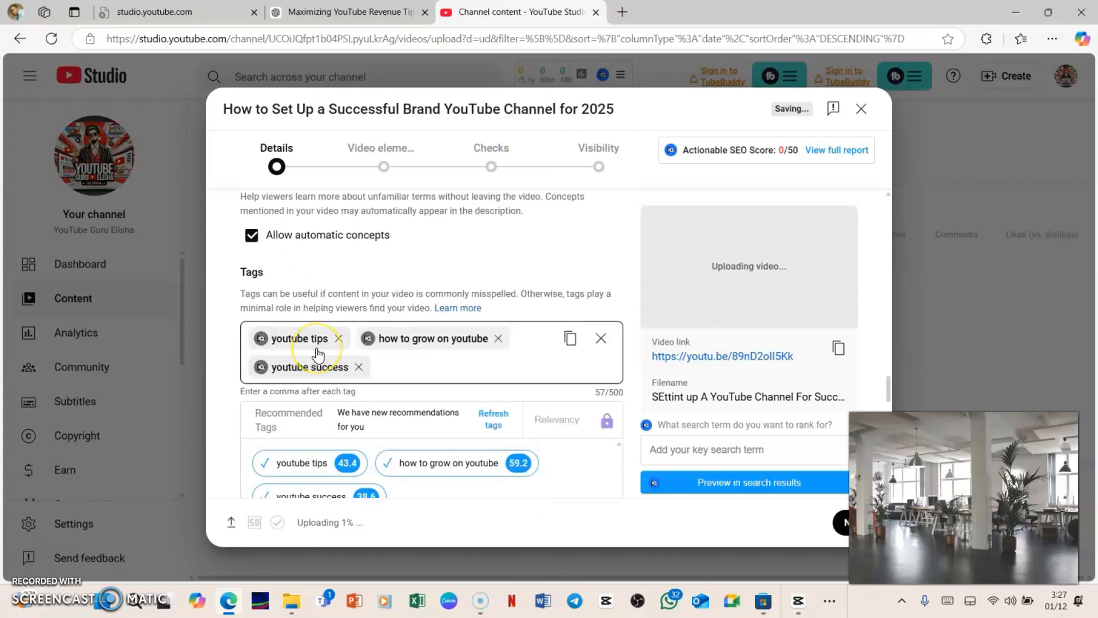
# Add the tag 'Brand YouTube Channel'.
pyautogui.click(318, 355)
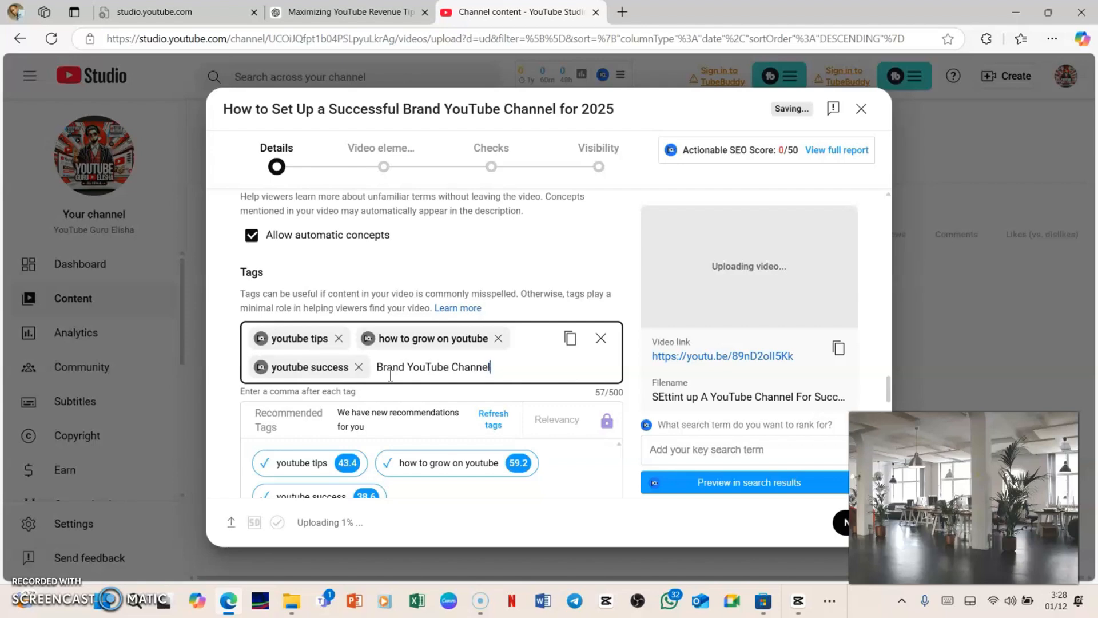
pyautogui.press('Return')
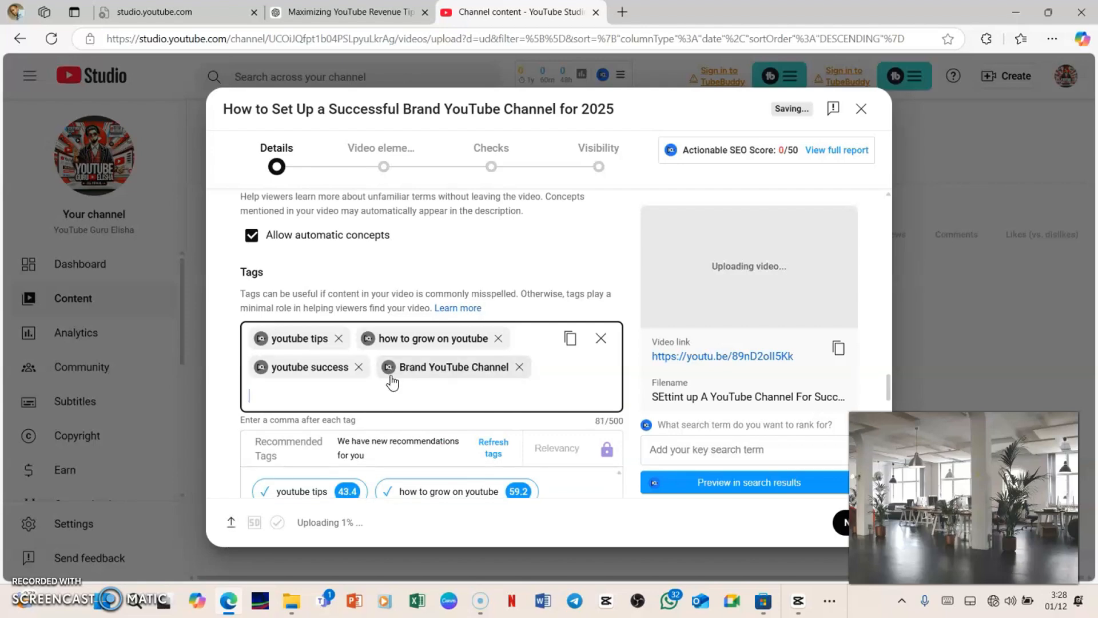
# Set the video language to English.
pyautogui.click(365, 366)
pyautogui.scroll(-3, 421, 267)
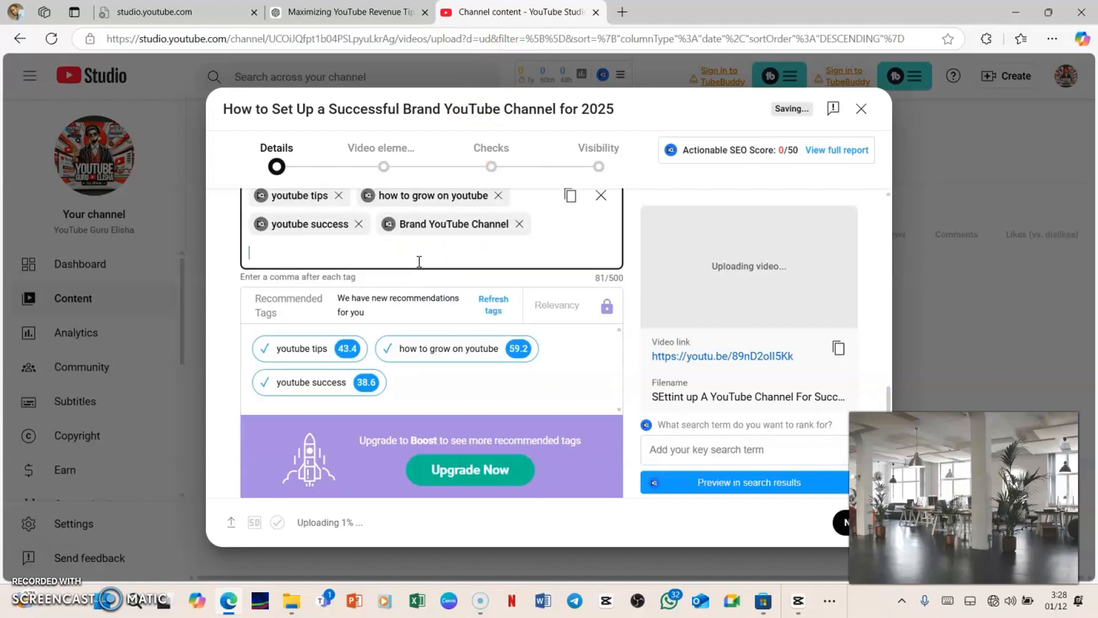
pyautogui.scroll(1, 419, 262)
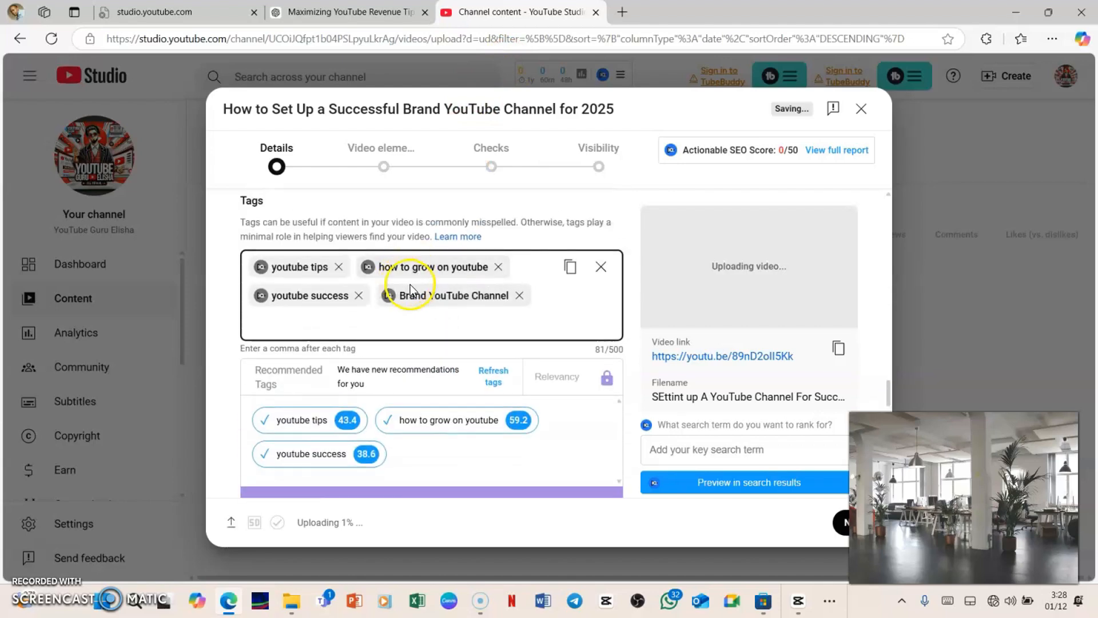
pyautogui.scroll(-6, 417, 320)
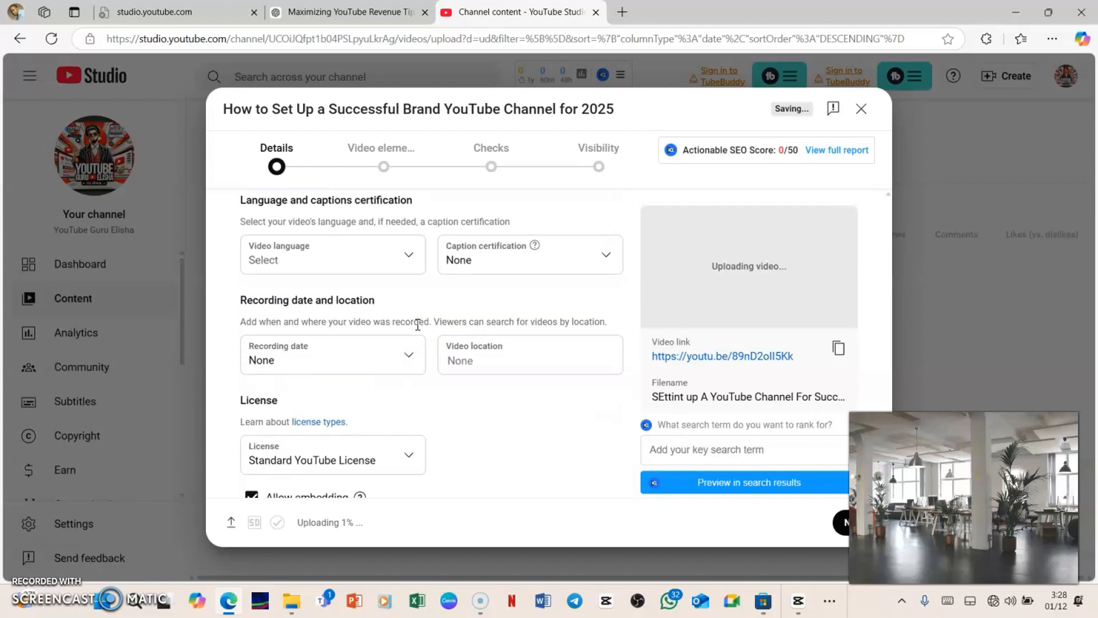
pyautogui.click(316, 260)
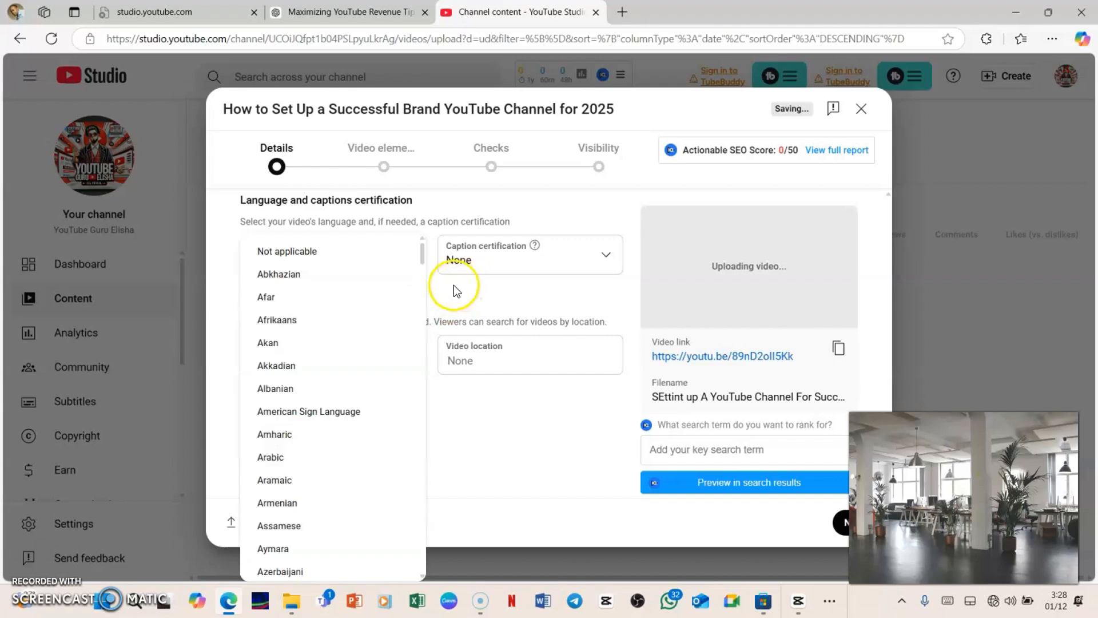
pyautogui.scroll(-14, 299, 383)
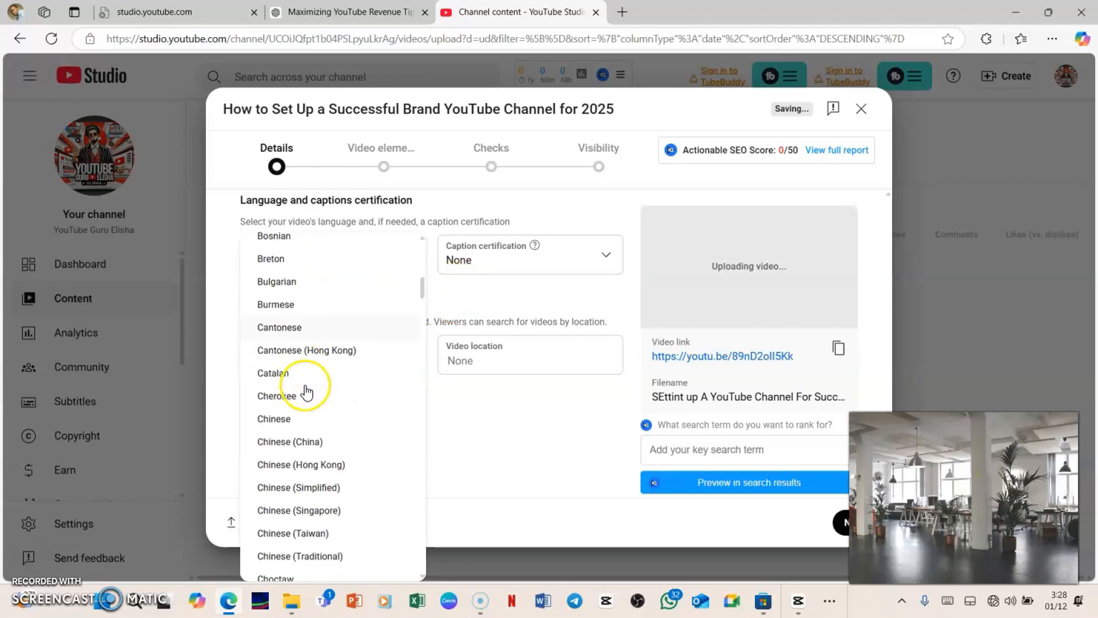
pyautogui.scroll(-6, 307, 389)
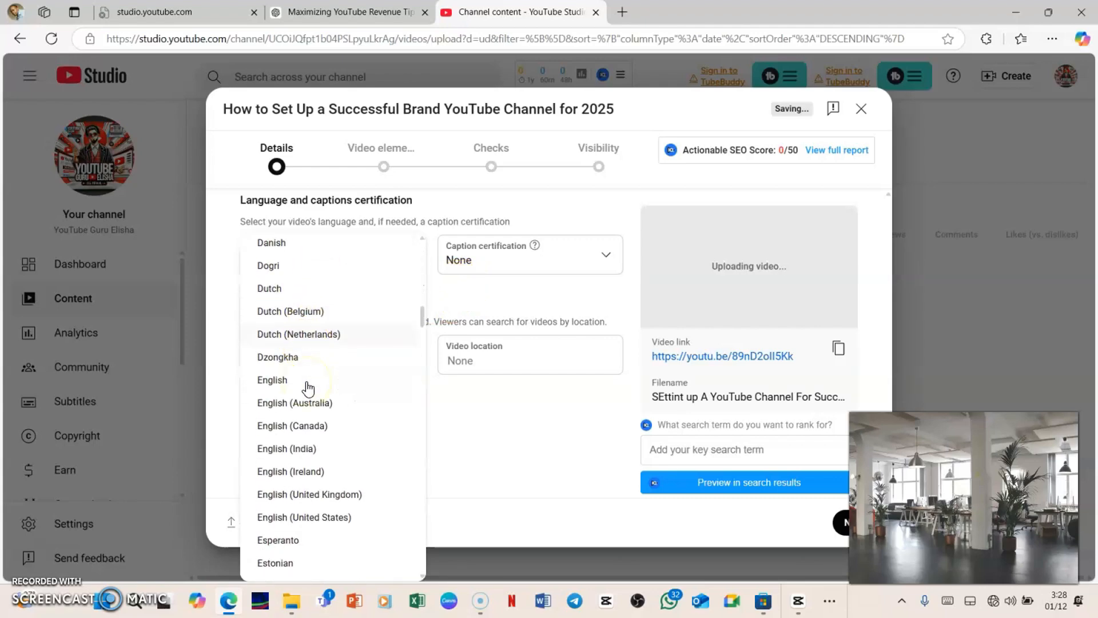
pyautogui.click(278, 274)
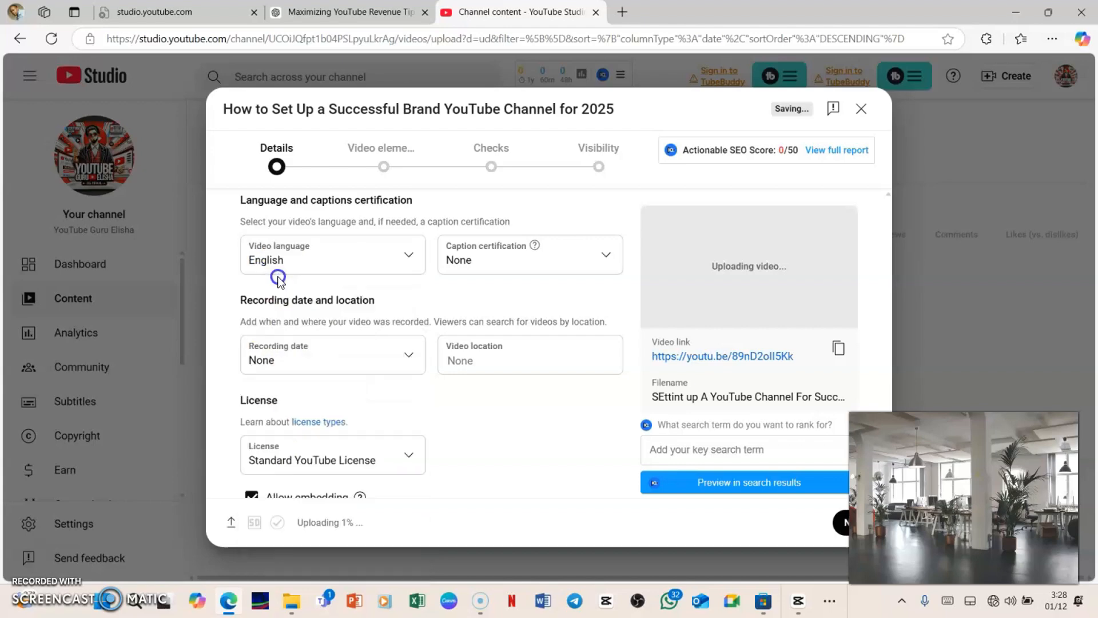
# Set the caption certification to 'This content has never aired on television in the U.S.' and the recording date to Dec 1, 2024.
pyautogui.click(565, 258)
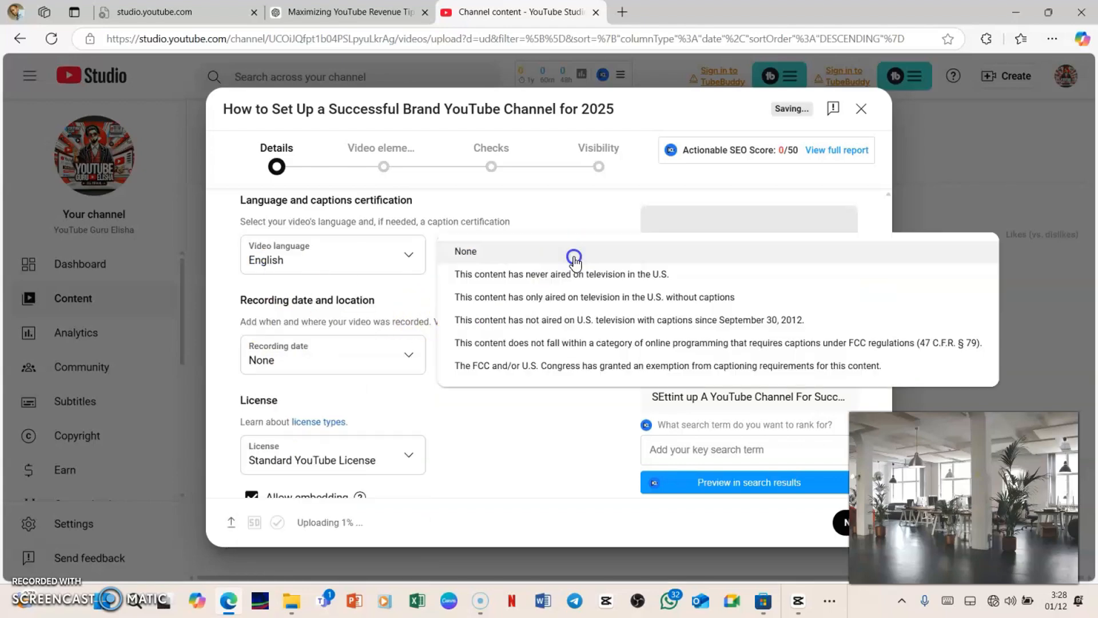
pyautogui.click(511, 279)
pyautogui.click(314, 361)
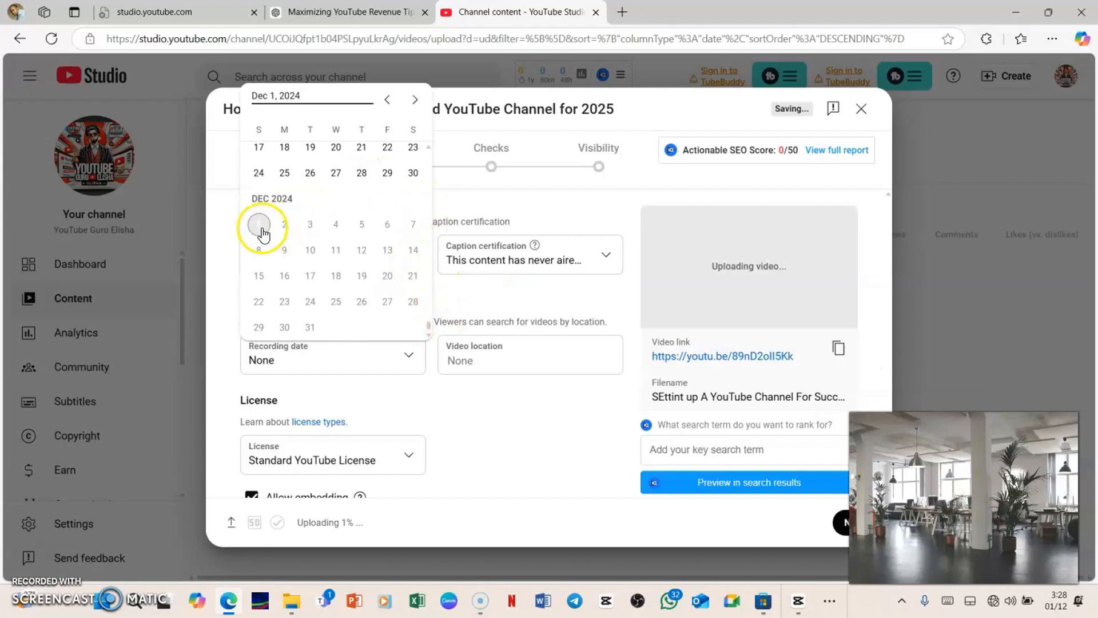
pyautogui.click(262, 231)
# Set the video location to USA.
pyautogui.click(518, 358)
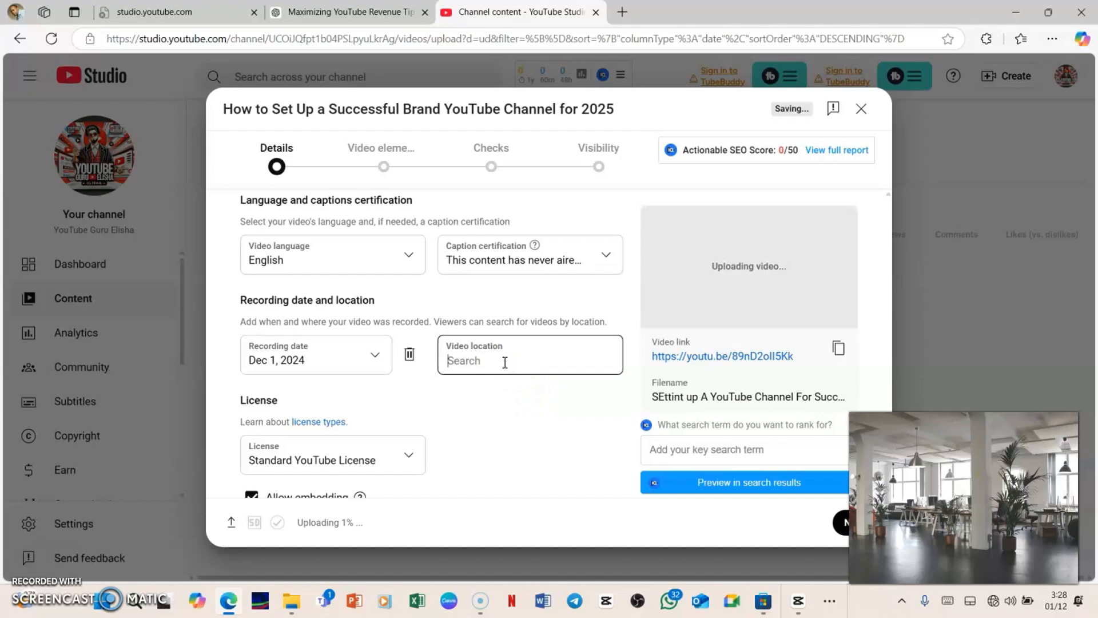
pyautogui.write('USA')
pyautogui.click(468, 315)
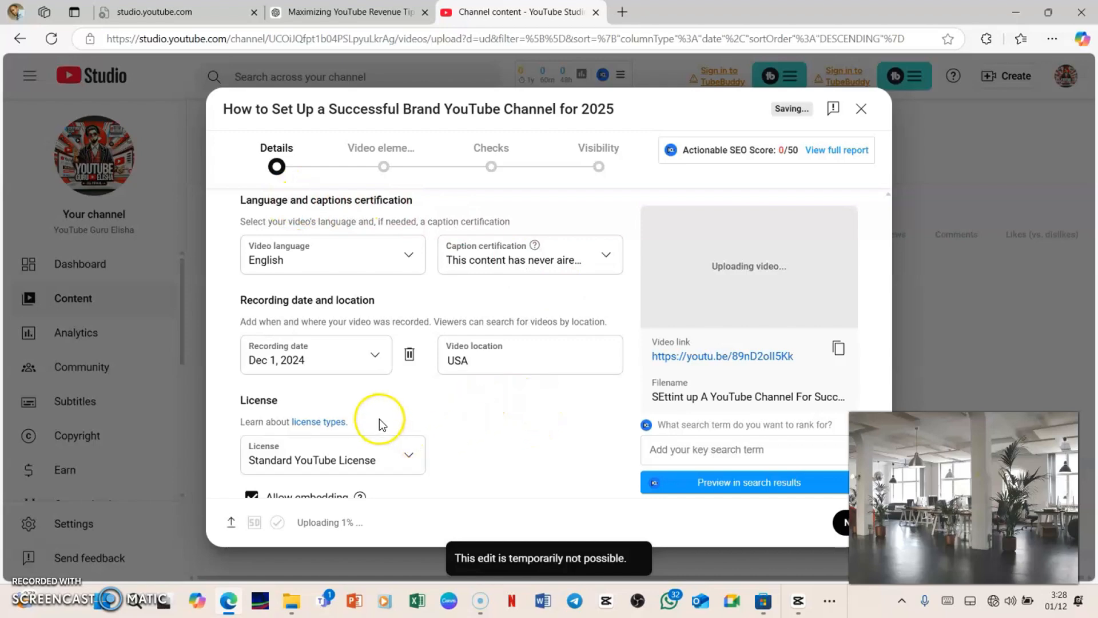
# Scroll back through the details form to review the entered settings and description.
pyautogui.scroll(-4, 378, 422)
pyautogui.scroll(-5, 375, 426)
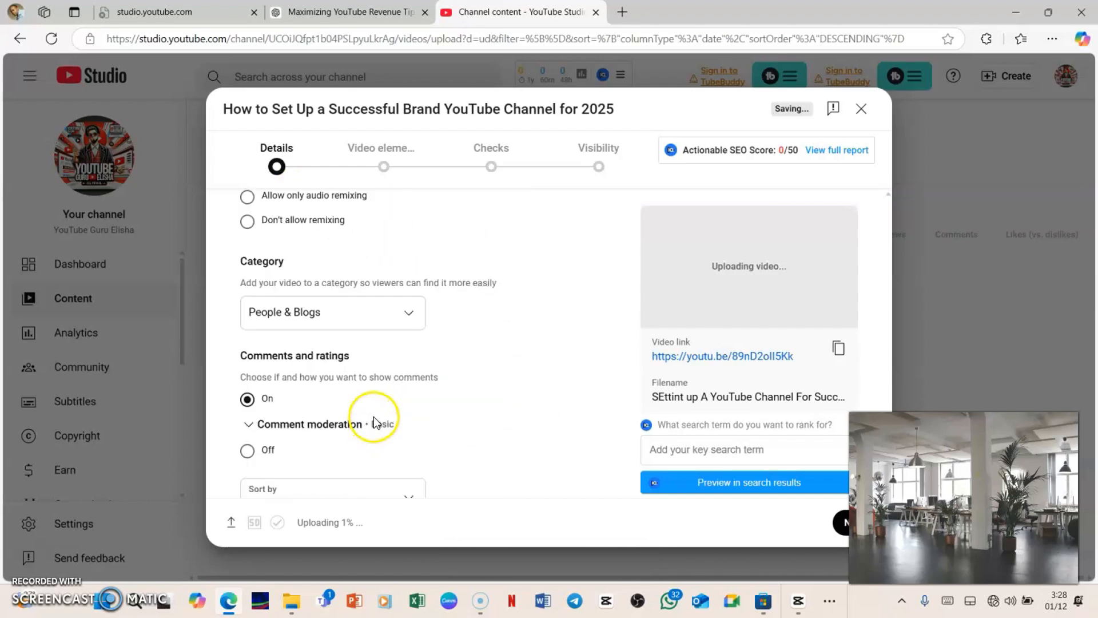
pyautogui.scroll(10, 375, 422)
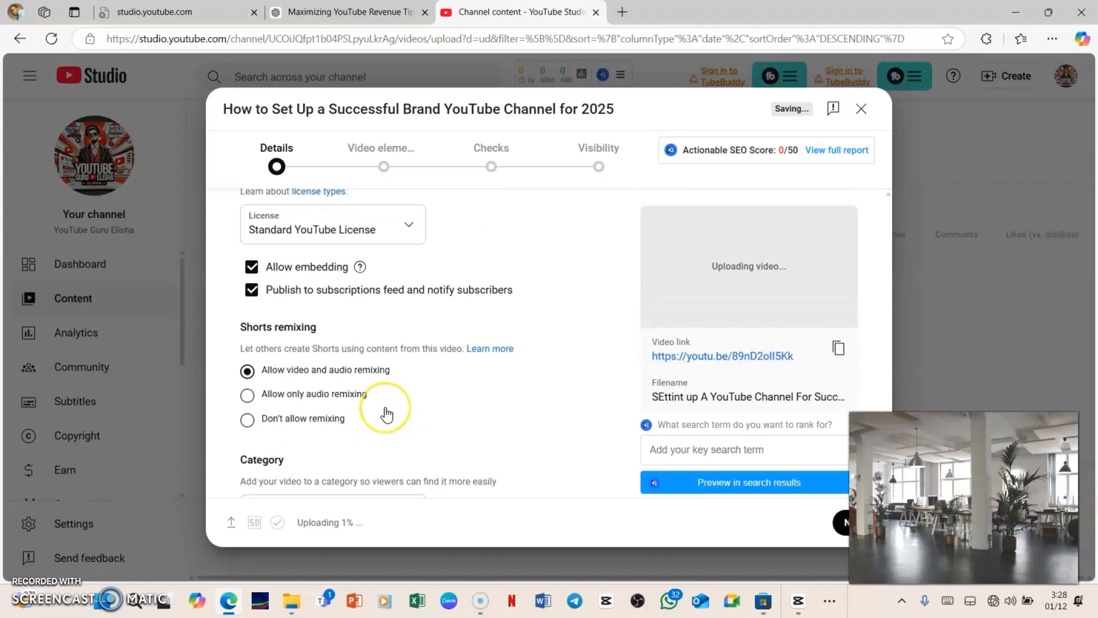
pyautogui.scroll(10, 390, 412)
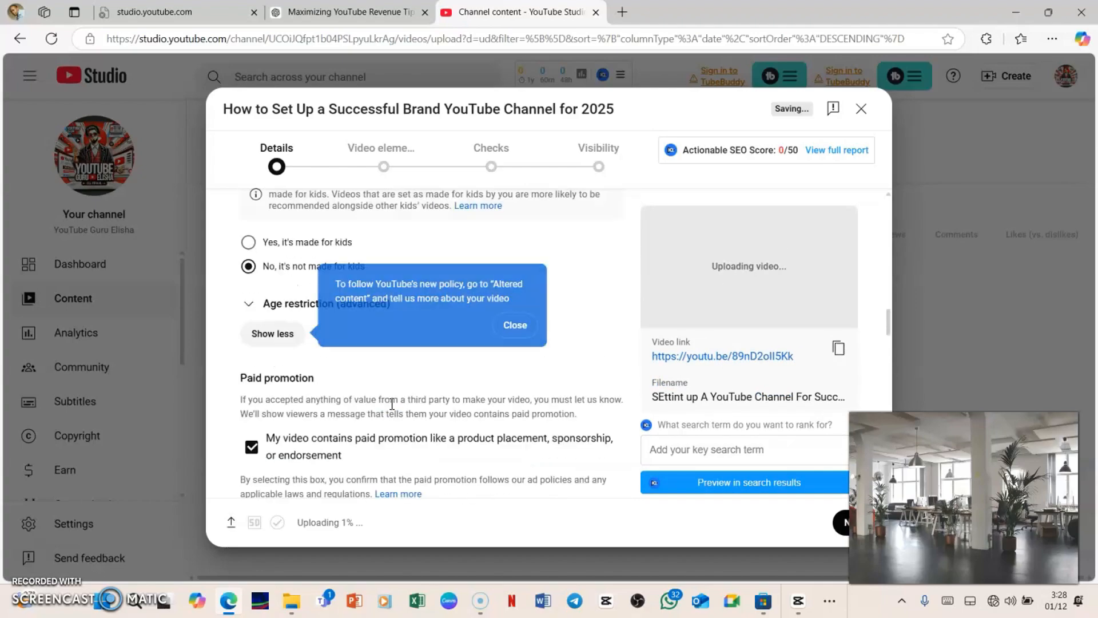
pyautogui.scroll(10, 394, 401)
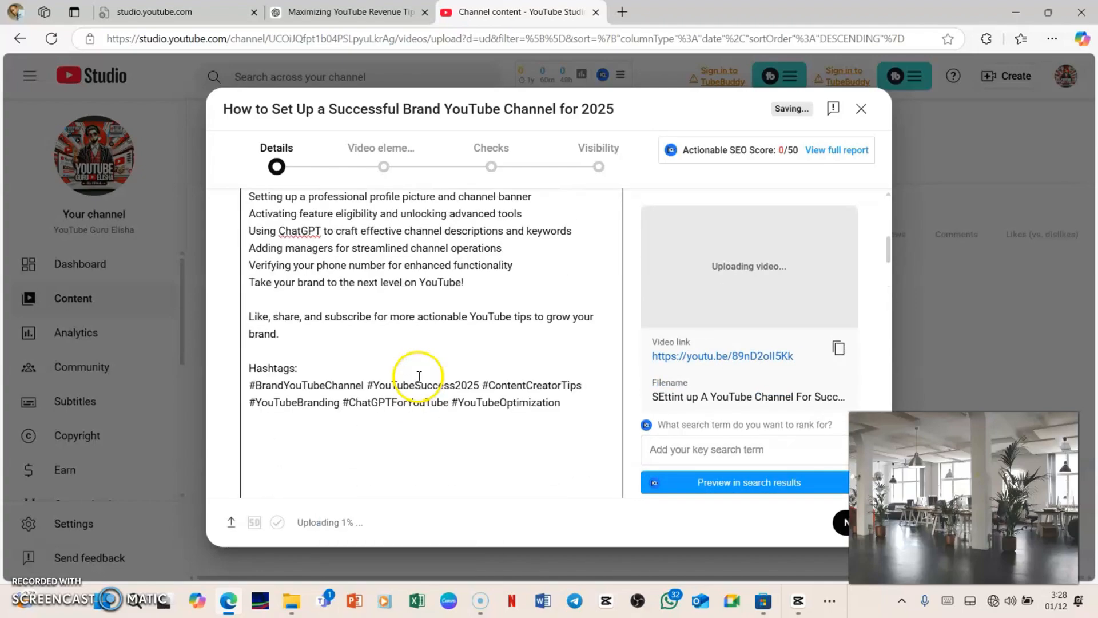
pyautogui.scroll(-8, 421, 373)
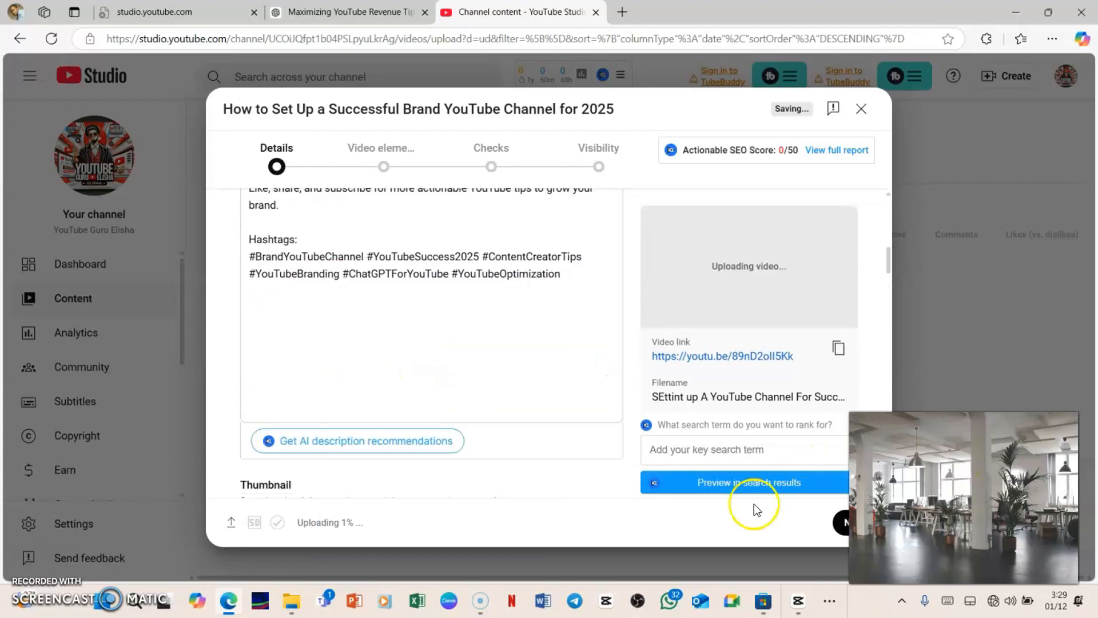
# Finish reviewing the details form and continue to the video elements page.
pyautogui.scroll(3, 601, 403)
pyautogui.scroll(5, 351, 349)
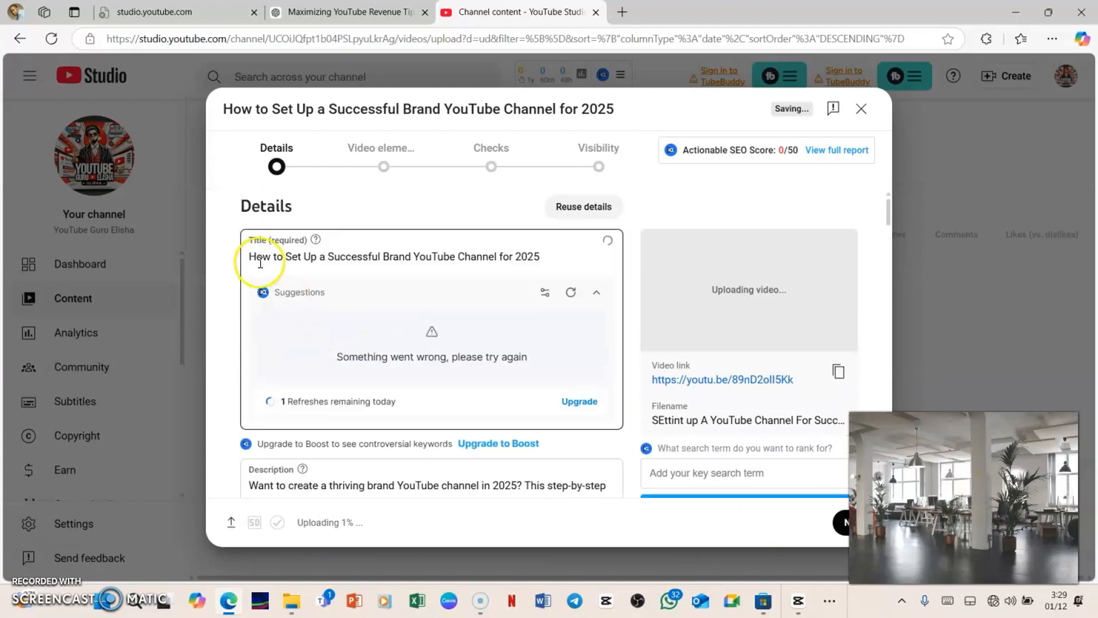
pyautogui.scroll(-12, 345, 296)
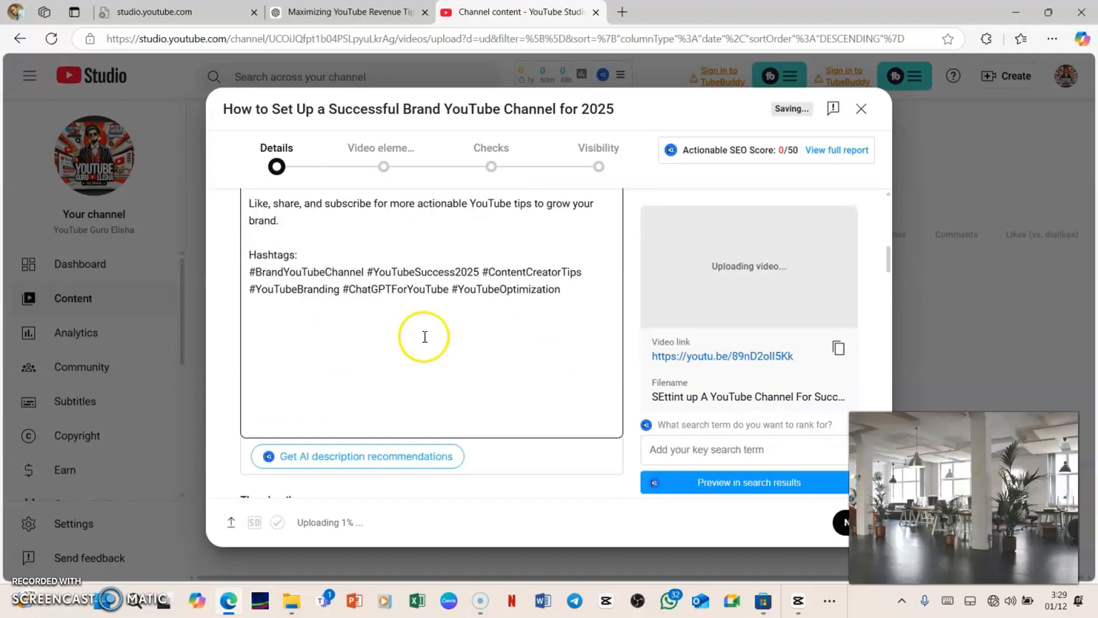
pyautogui.scroll(-2, 354, 368)
pyautogui.scroll(5, 363, 363)
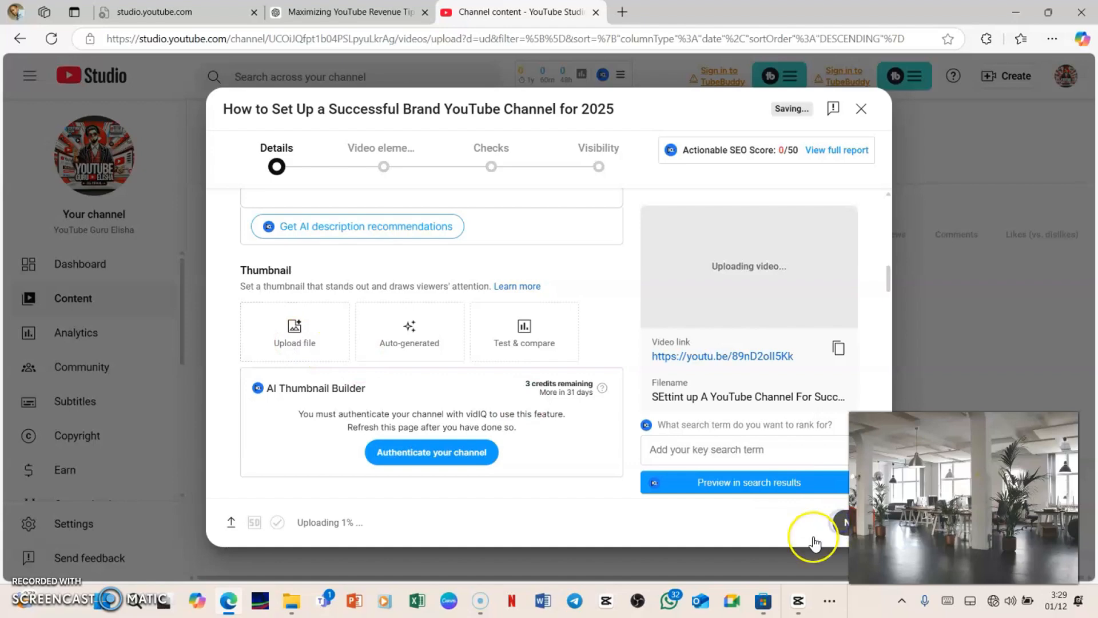
pyautogui.click(838, 522)
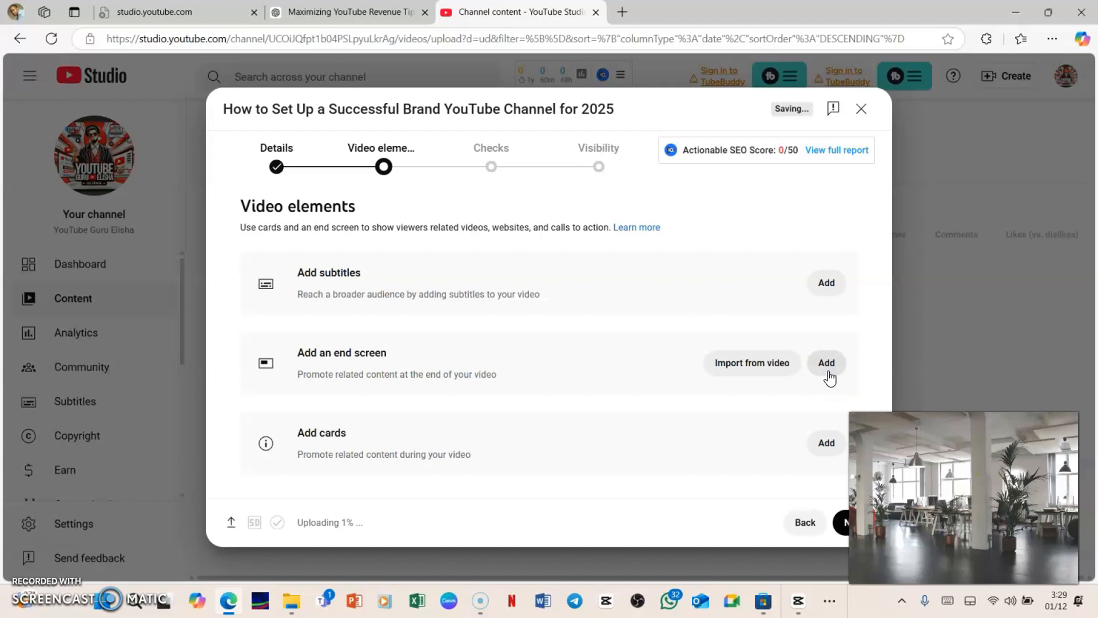
# Add an end screen containing a playlist element and save it.
pyautogui.click(828, 369)
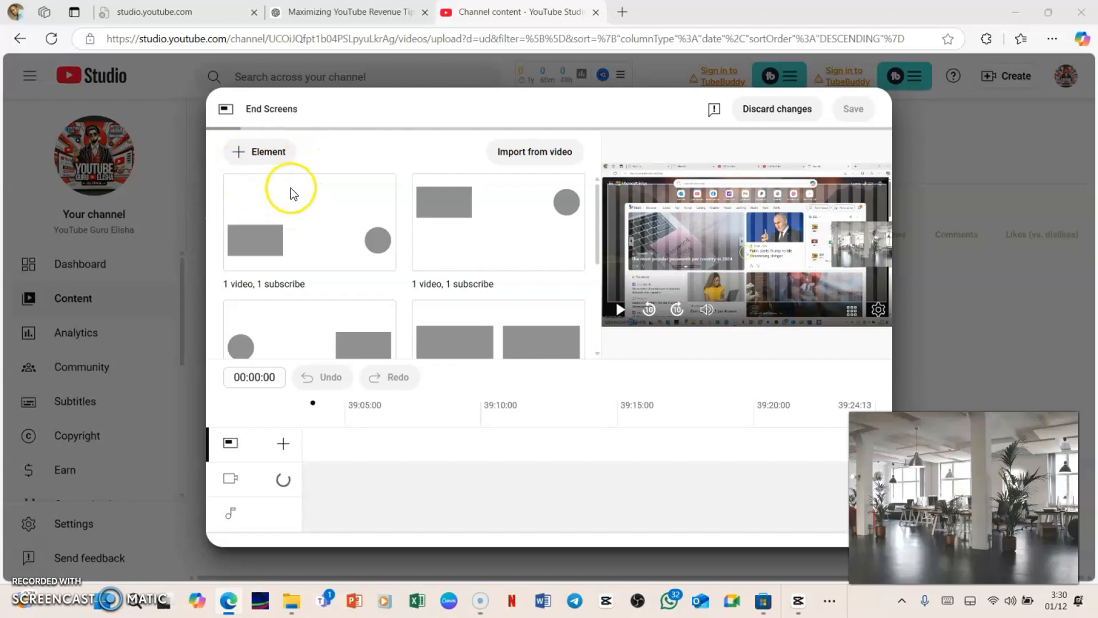
pyautogui.click(272, 166)
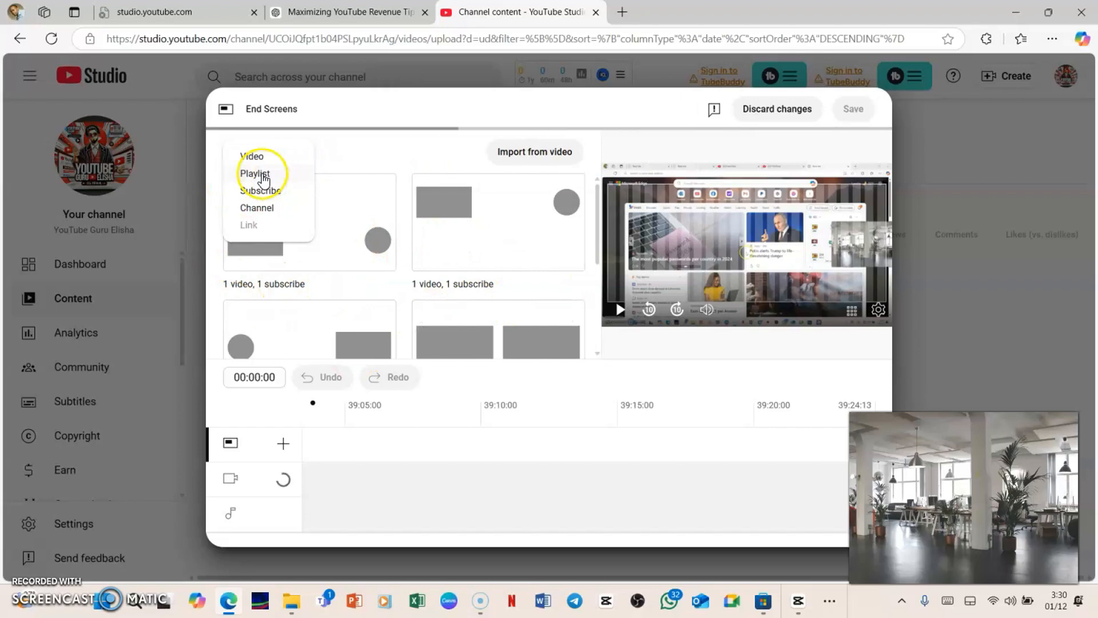
pyautogui.click(256, 173)
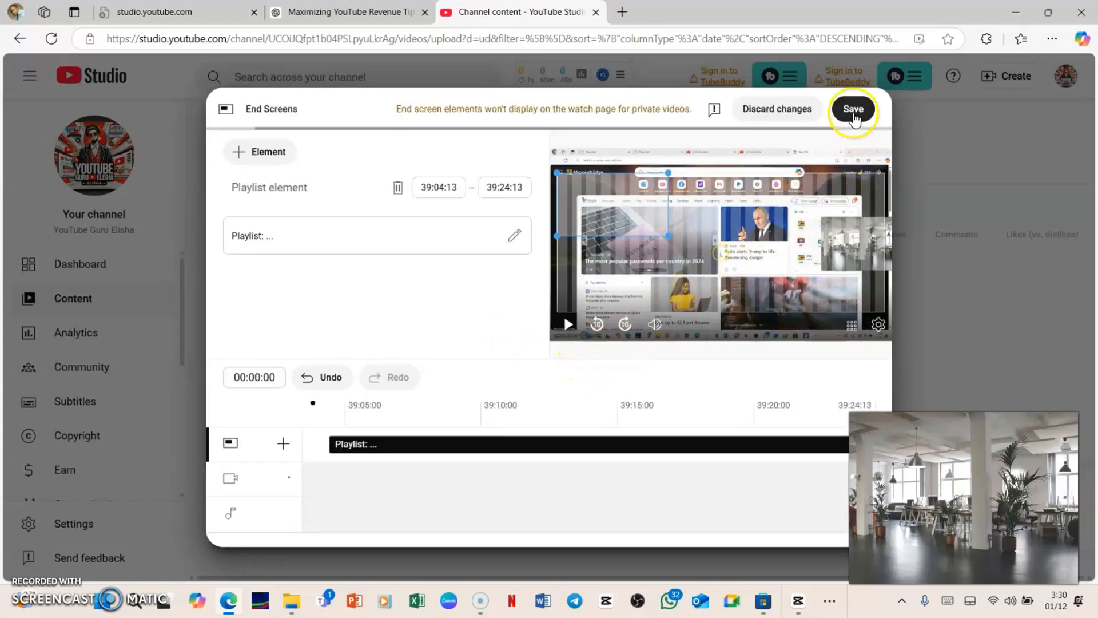
pyautogui.click(853, 109)
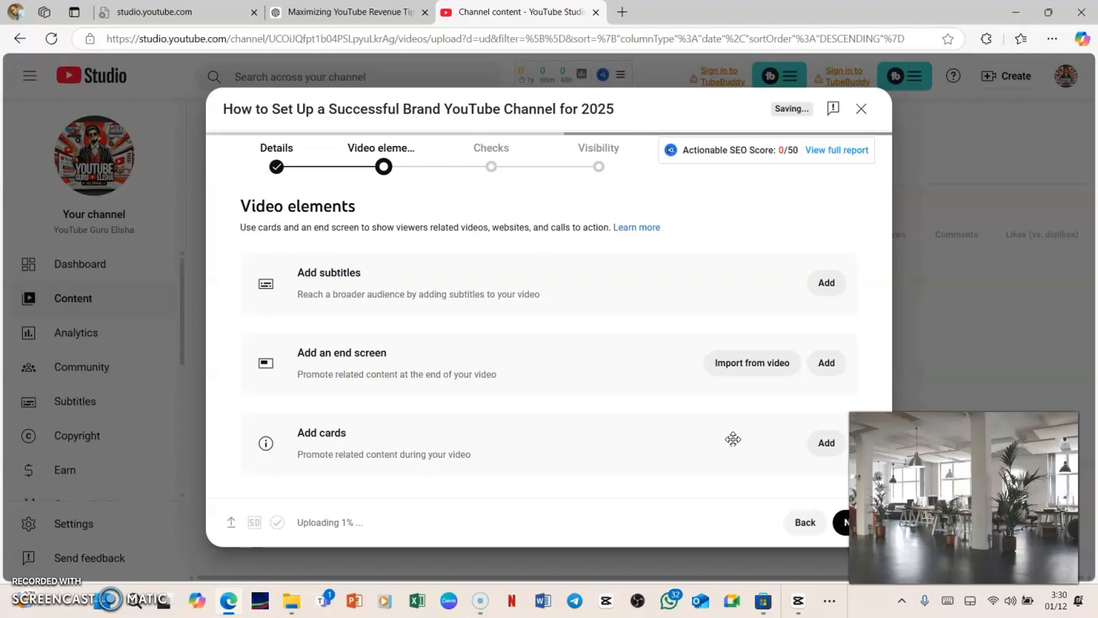
# Advance through the checks to visibility and schedule the video to go public on Dec 5, 2024.
pyautogui.click(840, 529)
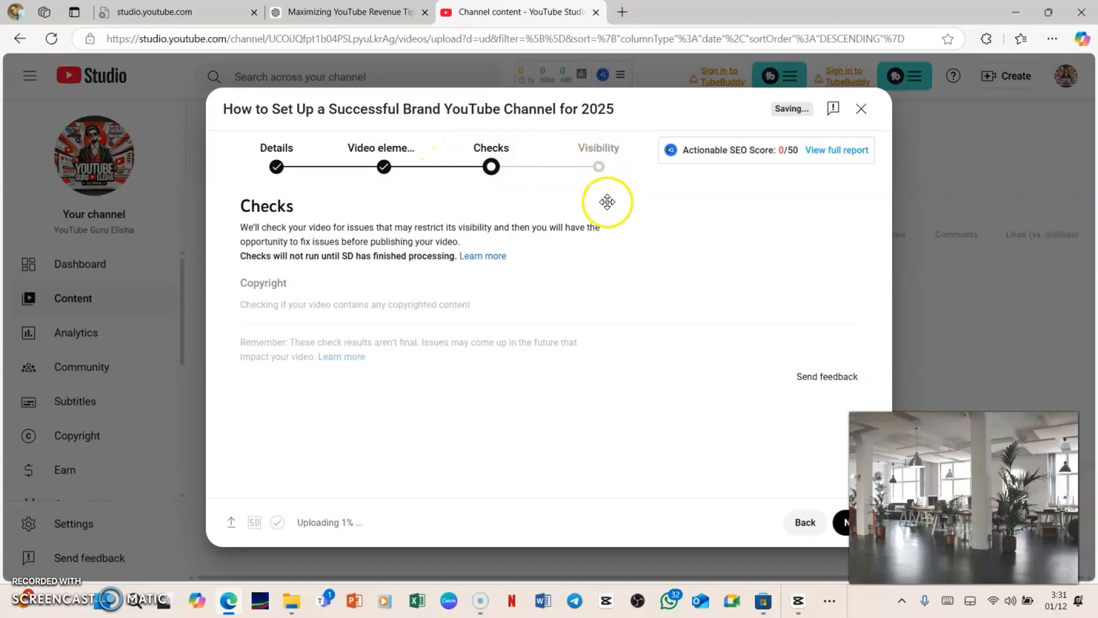
pyautogui.click(842, 525)
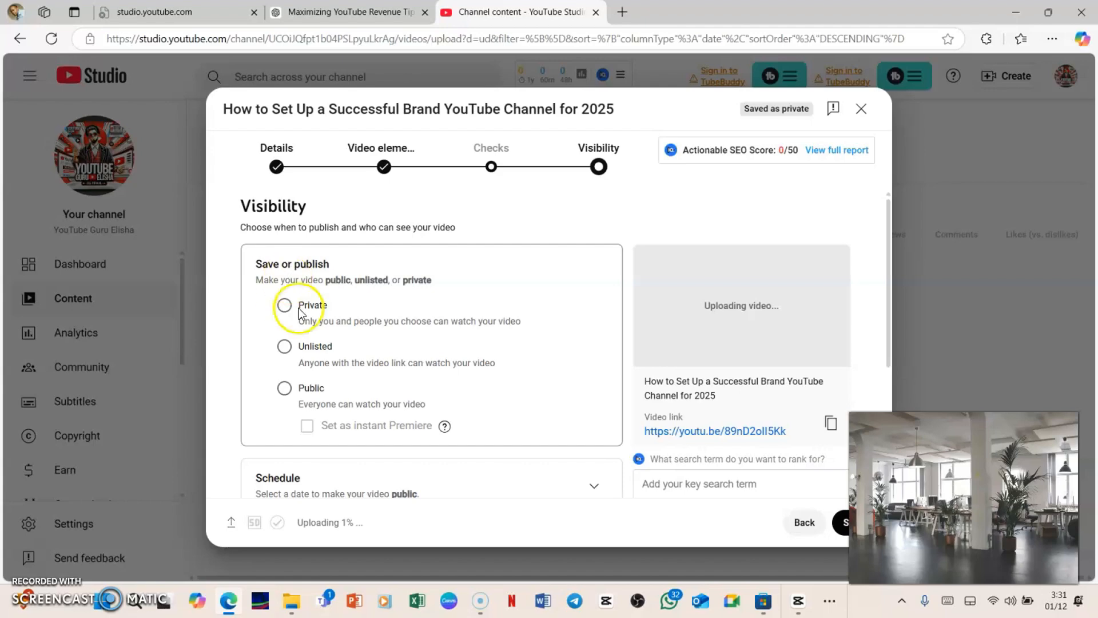
pyautogui.scroll(-3, 411, 369)
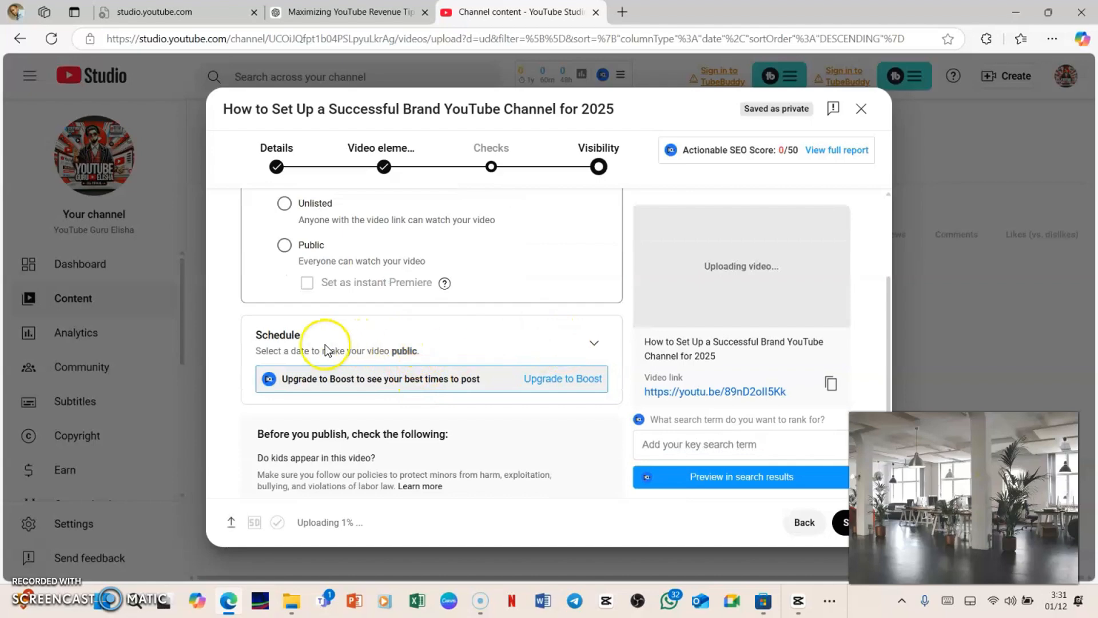
pyautogui.click(597, 350)
pyautogui.moveTo(369, 316)
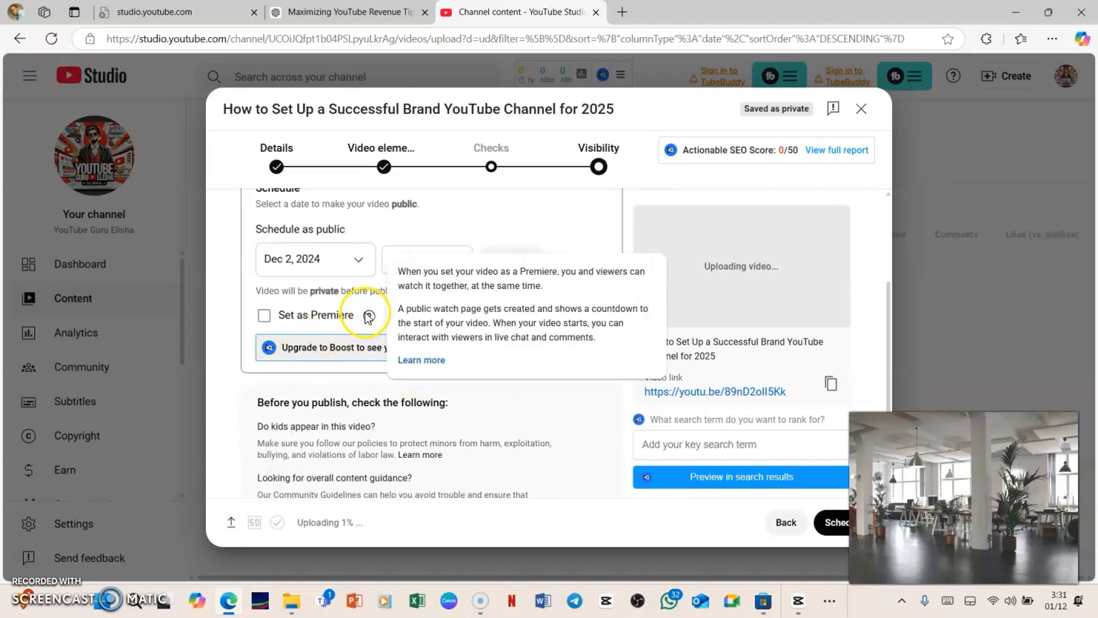
pyautogui.click(358, 267)
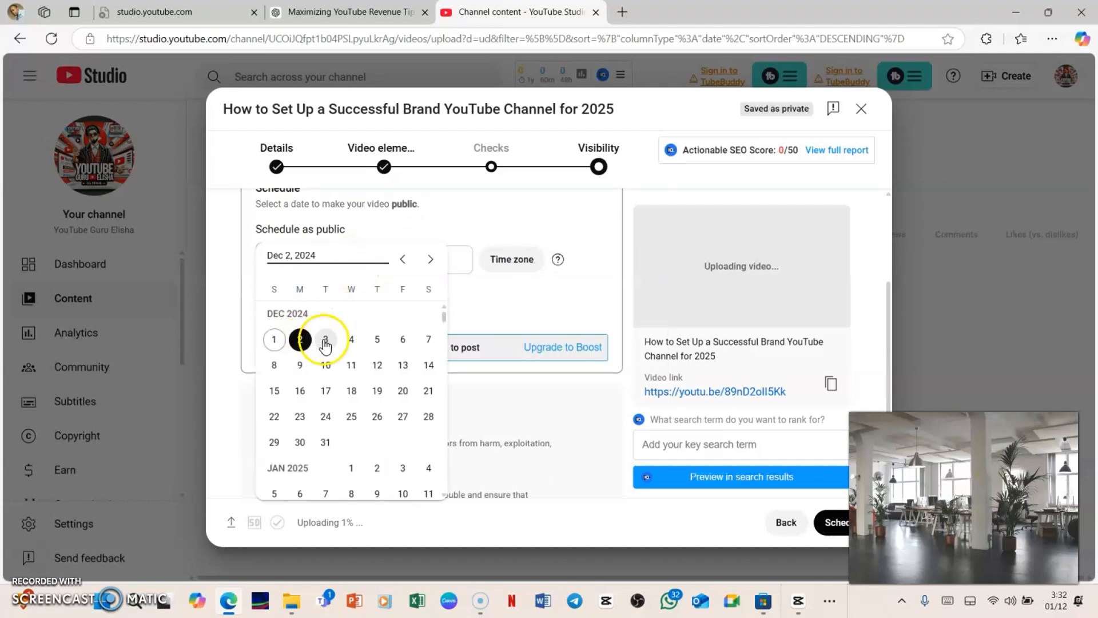
pyautogui.click(373, 342)
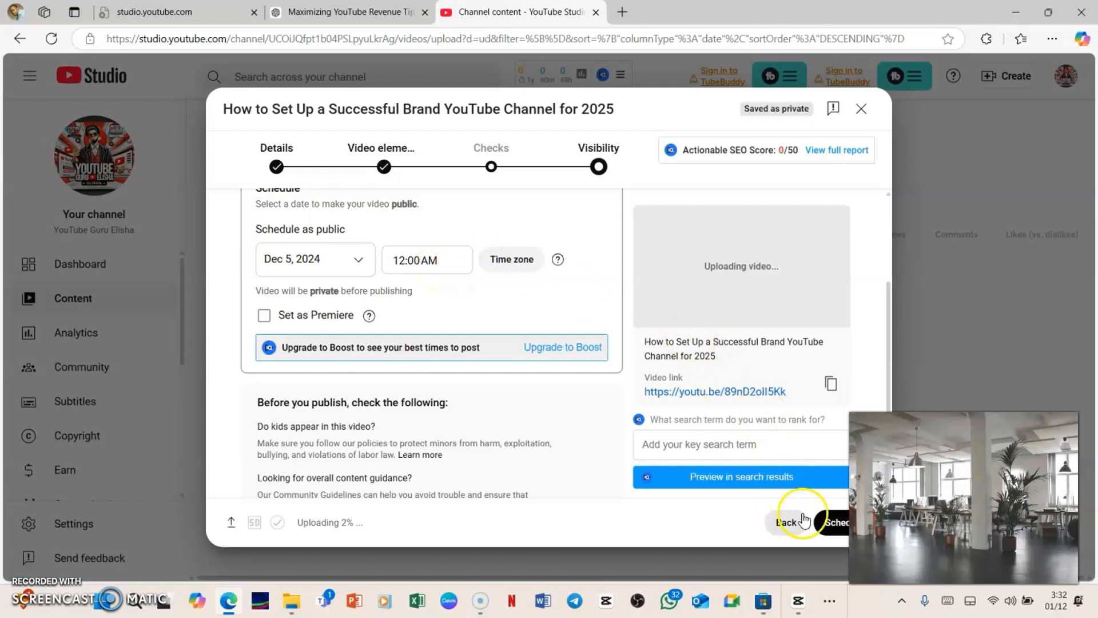
pyautogui.click(841, 522)
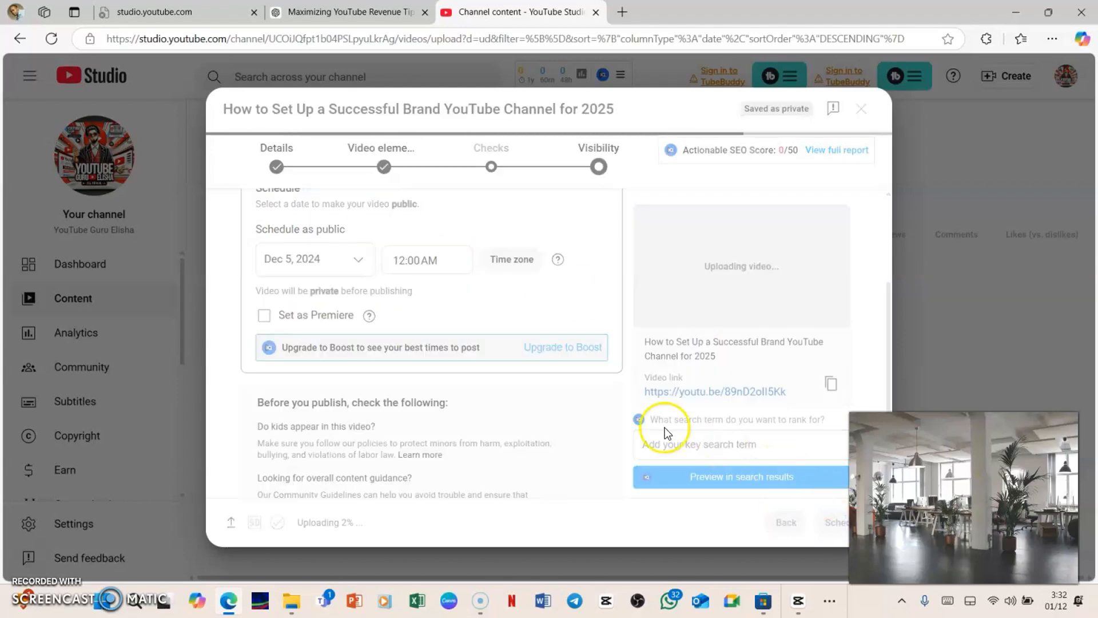